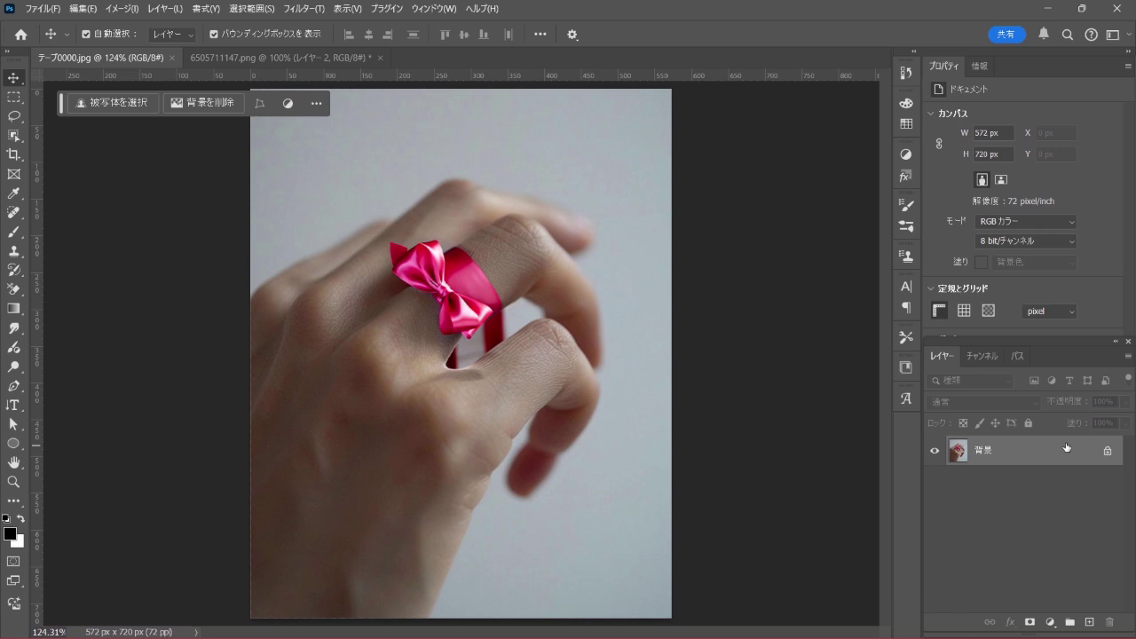
Step: On a new layer, fill a tall 71 × 720 px strip near the photo's right edge with white
{"action": "left_click", "coordinate": [1090, 621]}
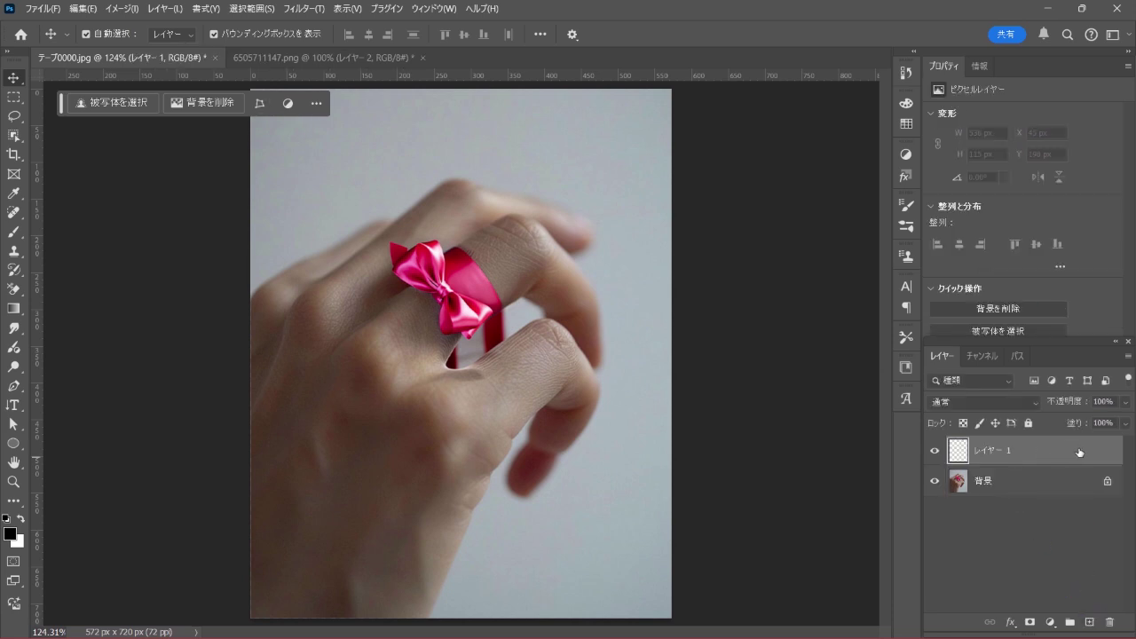
{"action": "left_click", "coordinate": [13, 97]}
{"action": "left_click", "coordinate": [50, 99]}
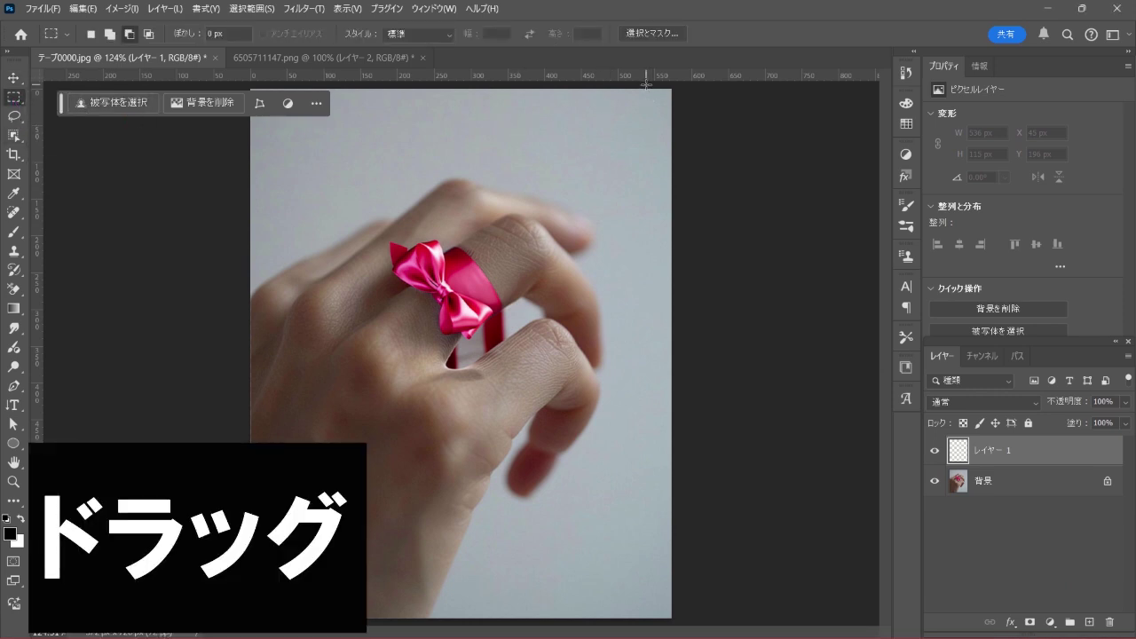
{"action": "left_click_drag", "start_coordinate": [646, 85], "coordinate": [595, 618]}
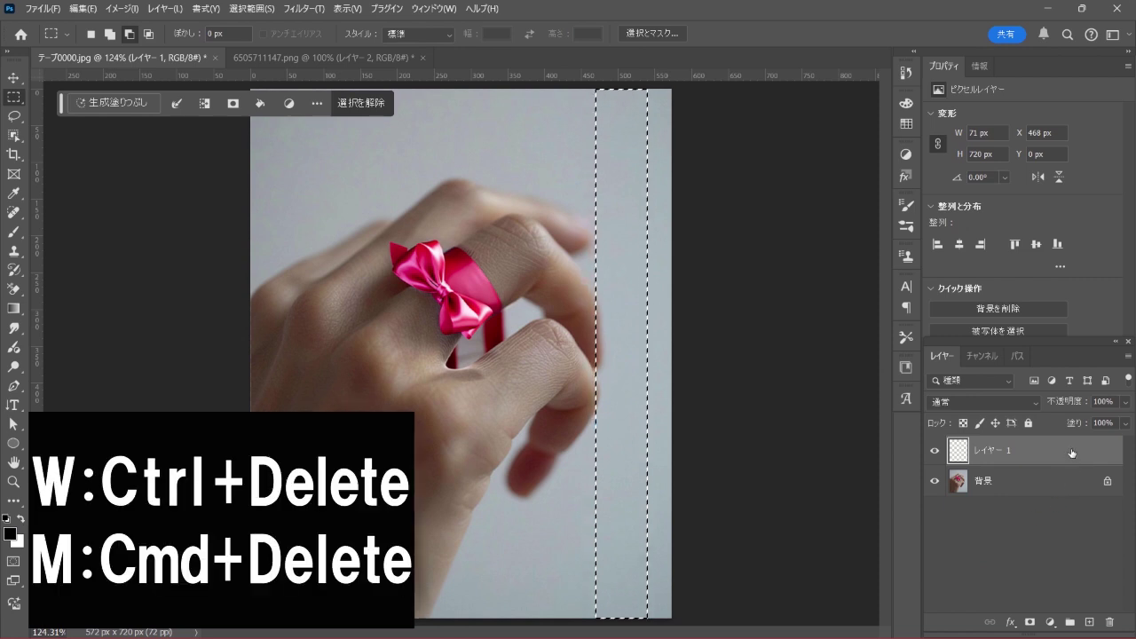
{"action": "key", "text": "ctrl+Delete"}
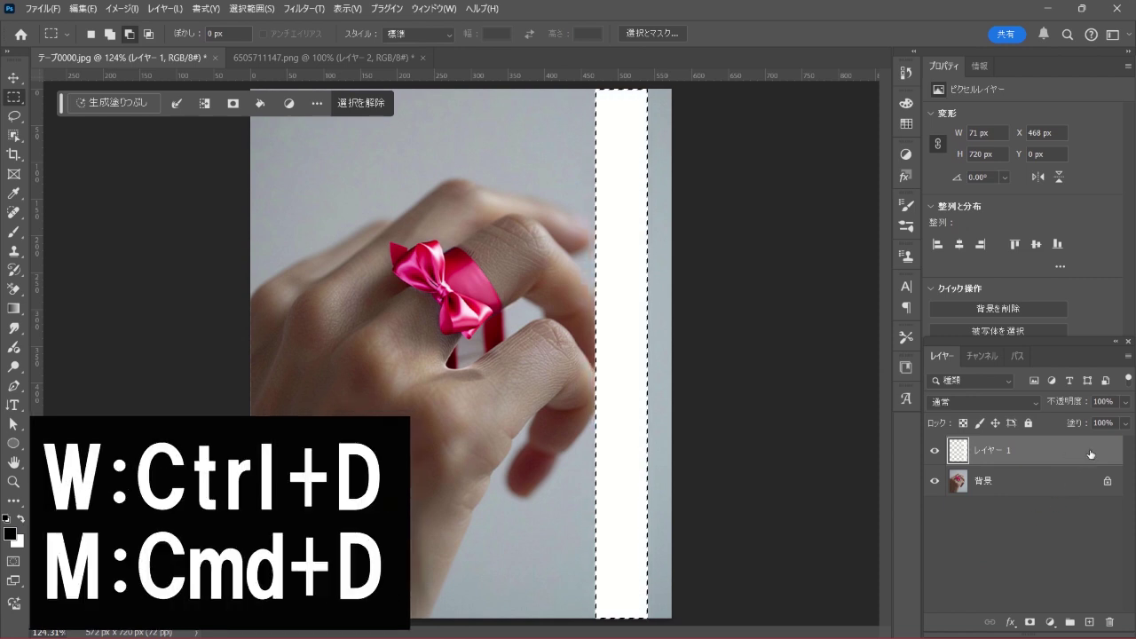
{"action": "key", "text": "ctrl+d"}
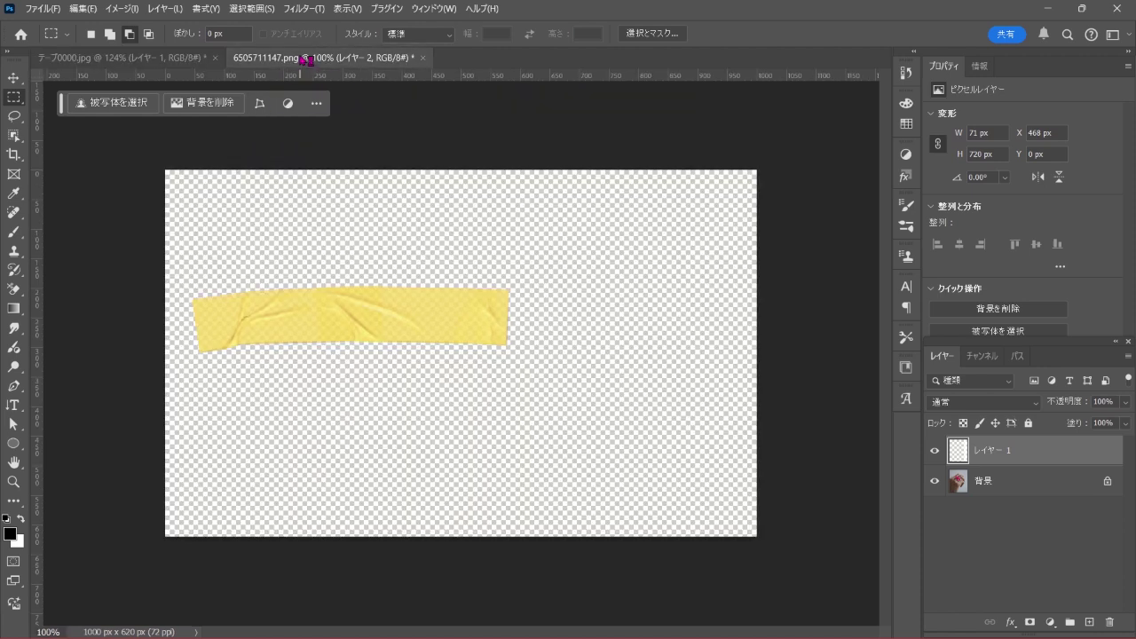
Step: Drag the yellow tape into the hand photo as Layer 2, lying across the middle
{"action": "left_click", "coordinate": [300, 58]}
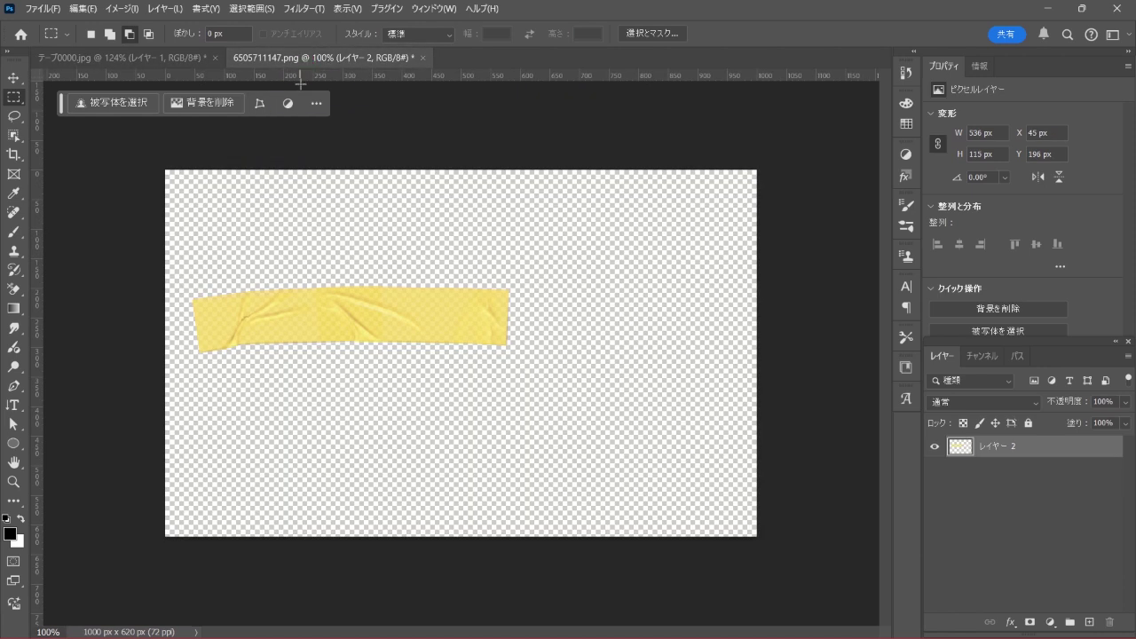
{"action": "key", "text": "v"}
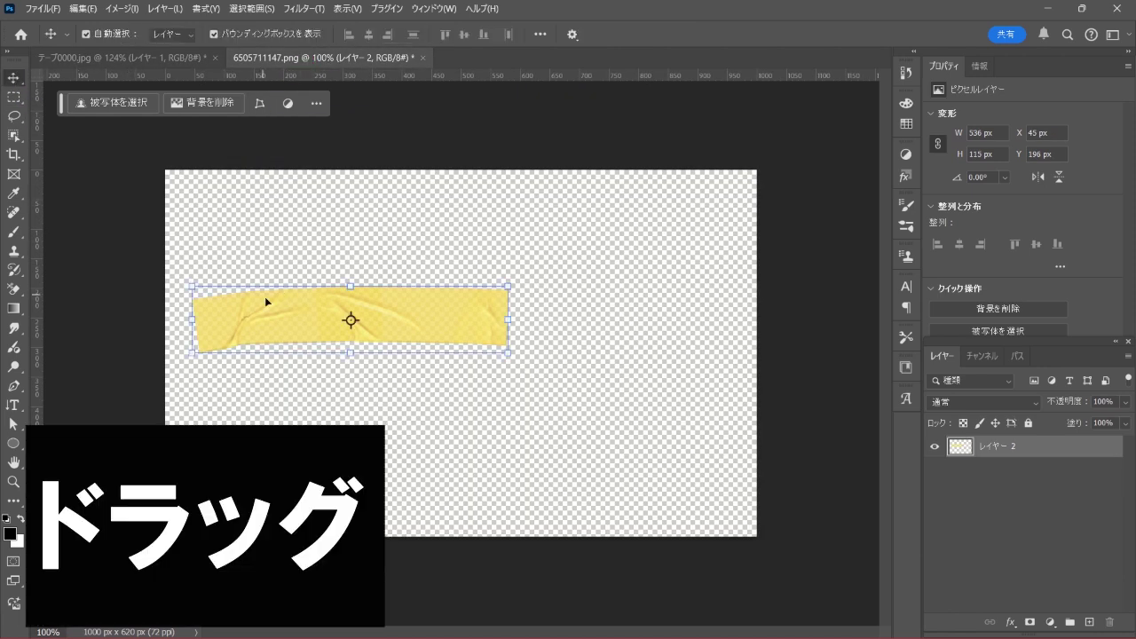
{"action": "mouse_move", "coordinate": [265, 296]}
{"action": "left_mouse_down"}
{"action": "mouse_move", "coordinate": [243, 181]}
{"action": "mouse_move", "coordinate": [505, 254]}
{"action": "mouse_move", "coordinate": [533, 309]}
{"action": "left_mouse_up"}
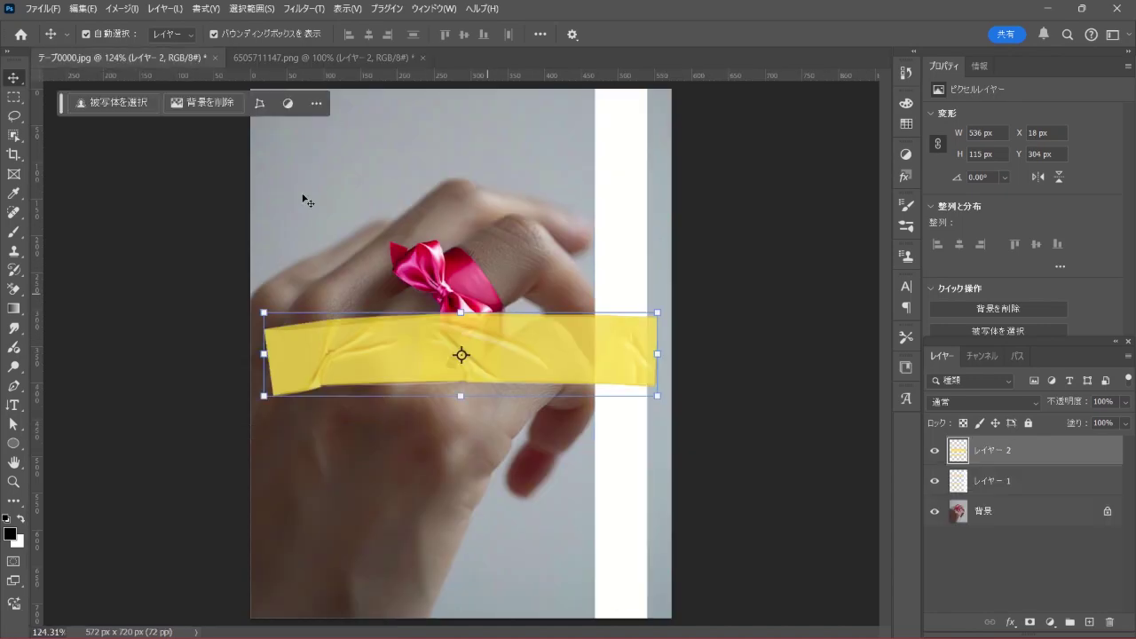
{"action": "left_click", "coordinate": [82, 8]}
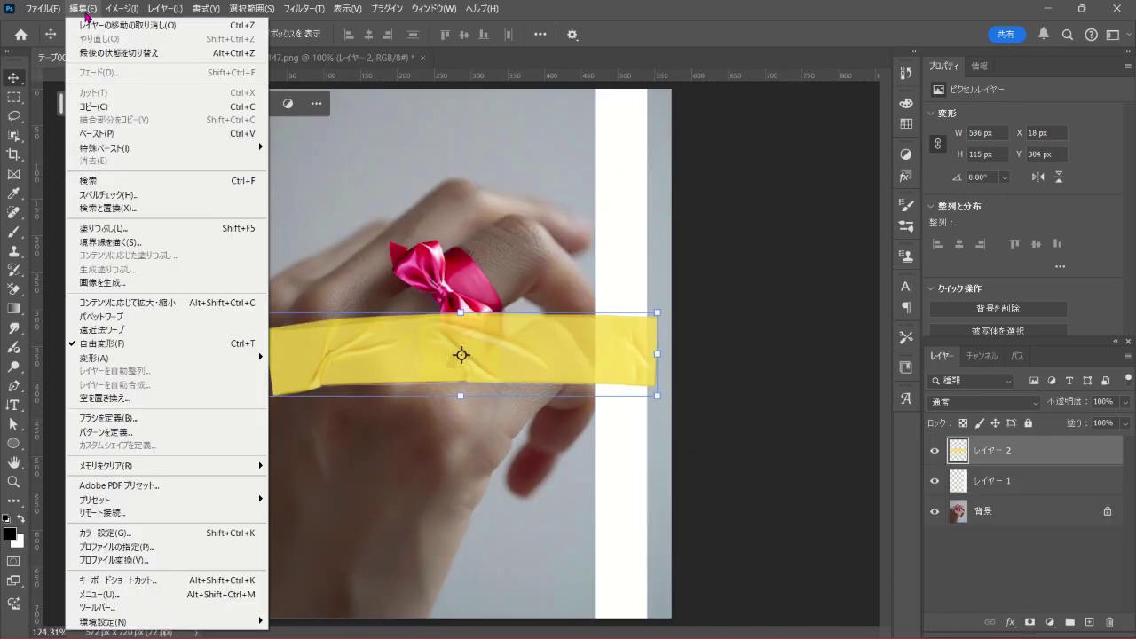
{"action": "mouse_move", "coordinate": [124, 357]}
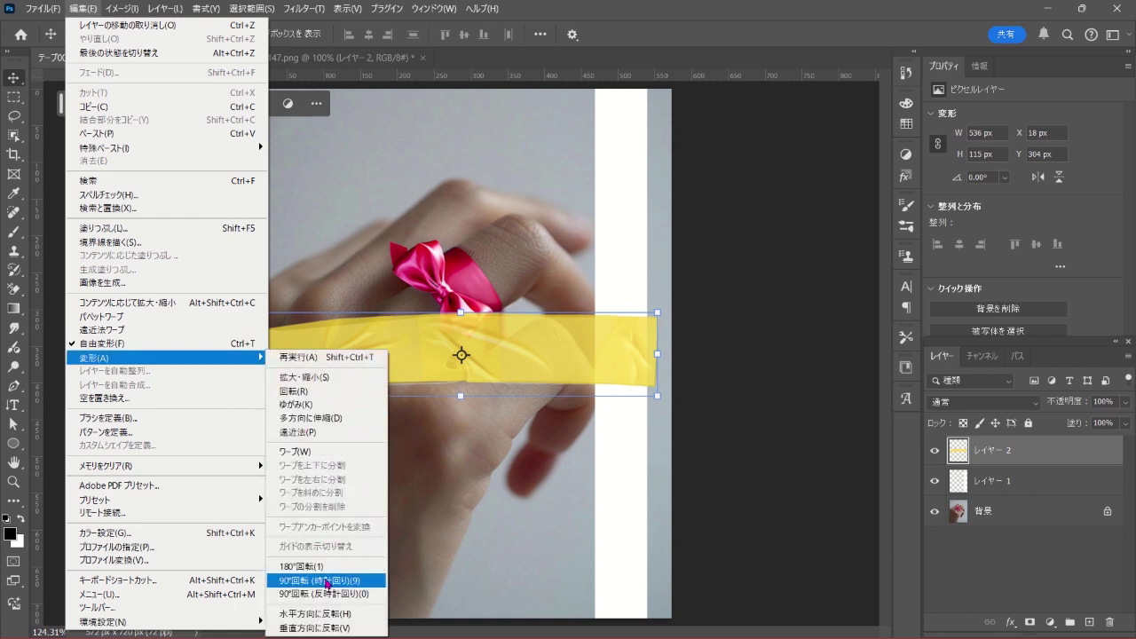
Step: Rotate the tape 90° clockwise and stretch it to 137 × 744 px over the white strip
{"action": "left_click", "coordinate": [372, 585]}
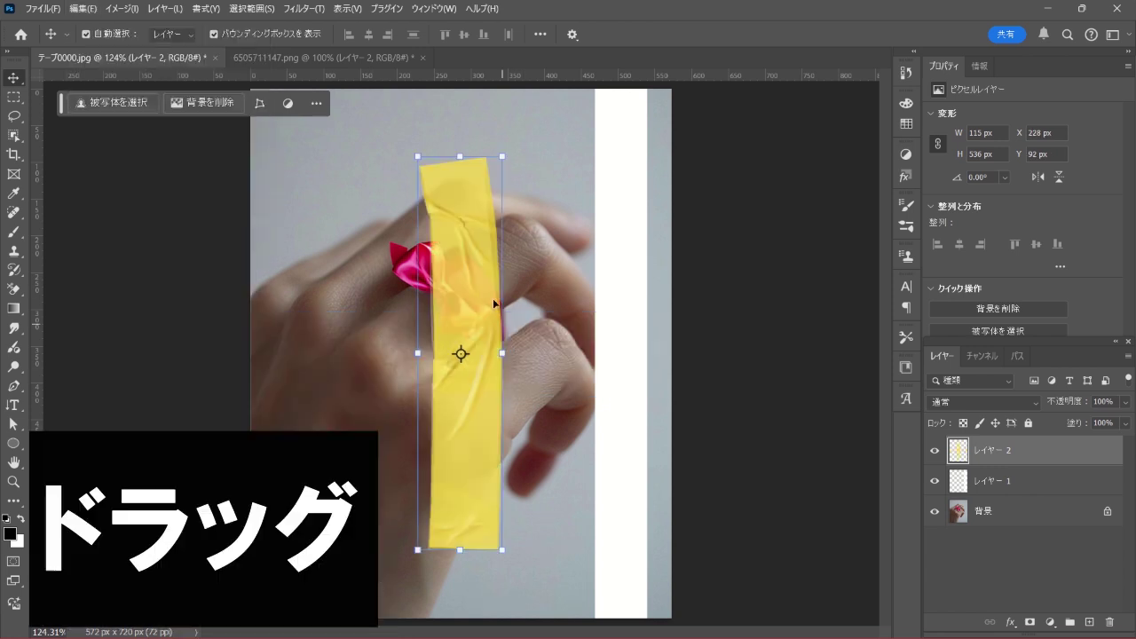
{"action": "left_click_drag", "start_coordinate": [494, 303], "coordinate": [621, 284]}
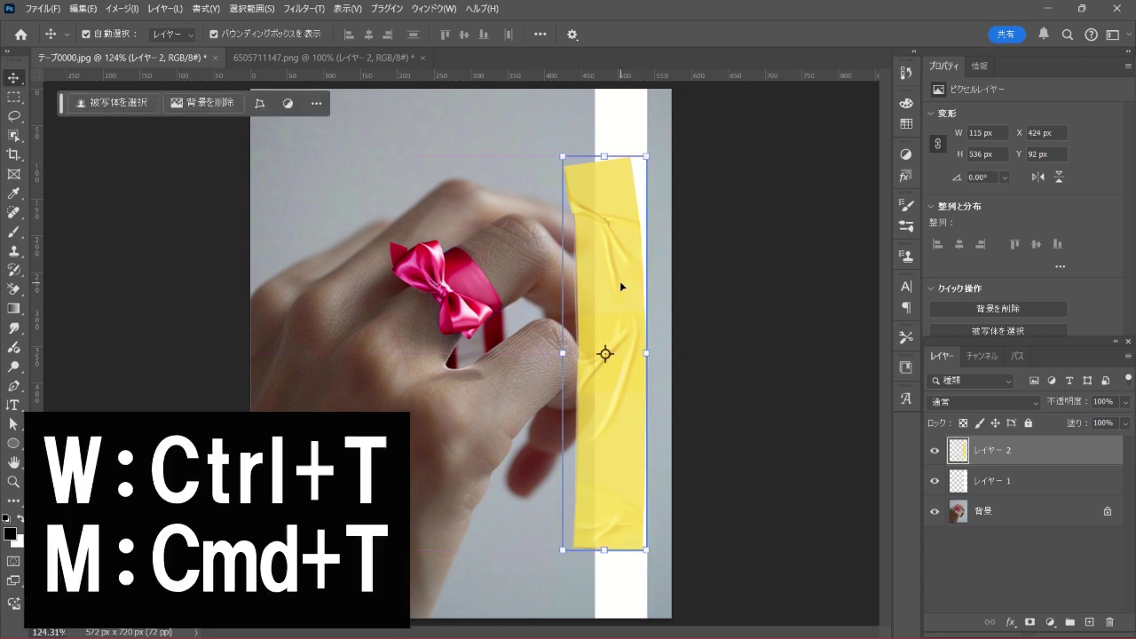
{"action": "key", "text": "ctrl+t"}
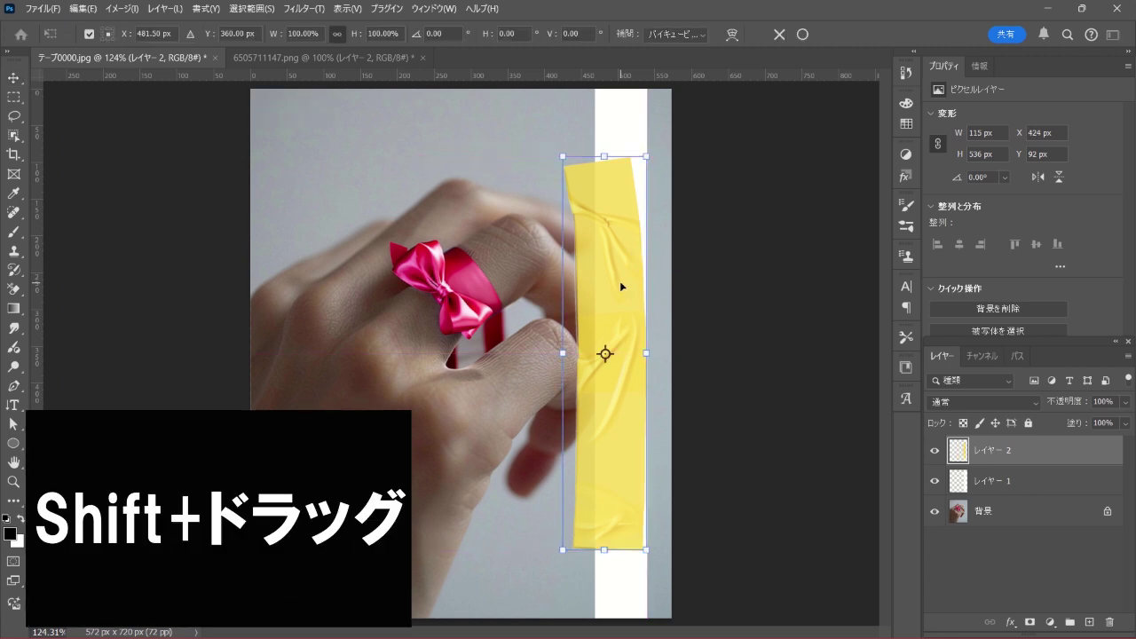
{"action": "left_click_drag", "start_coordinate": [620, 280], "coordinate": [628, 282]}
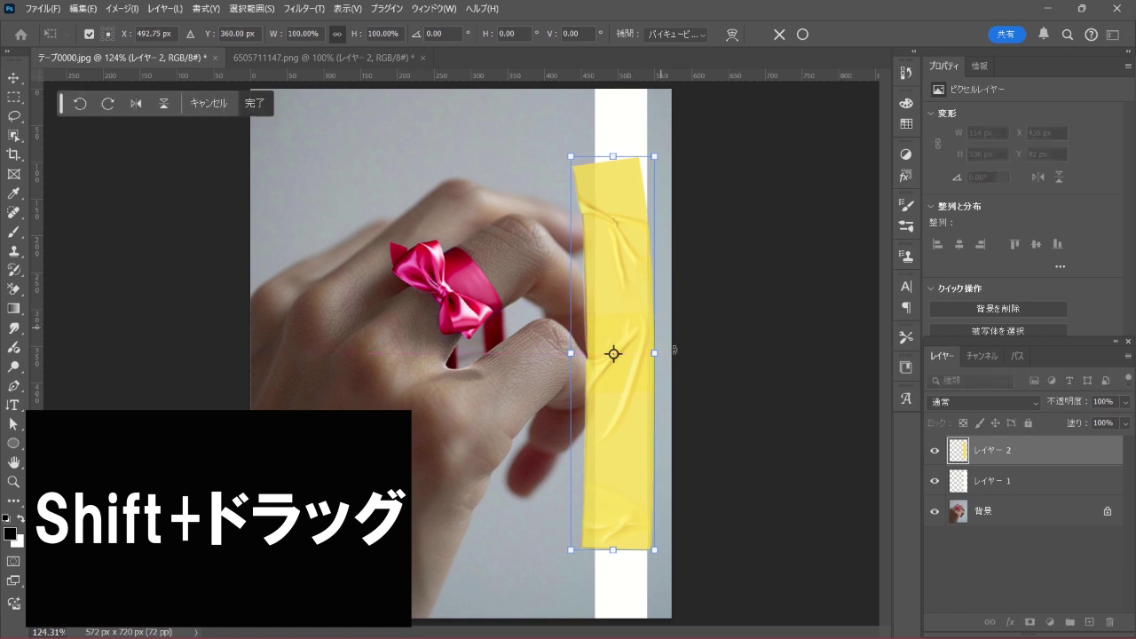
{"action": "left_click_drag", "start_coordinate": [613, 156], "coordinate": [613, 83]}
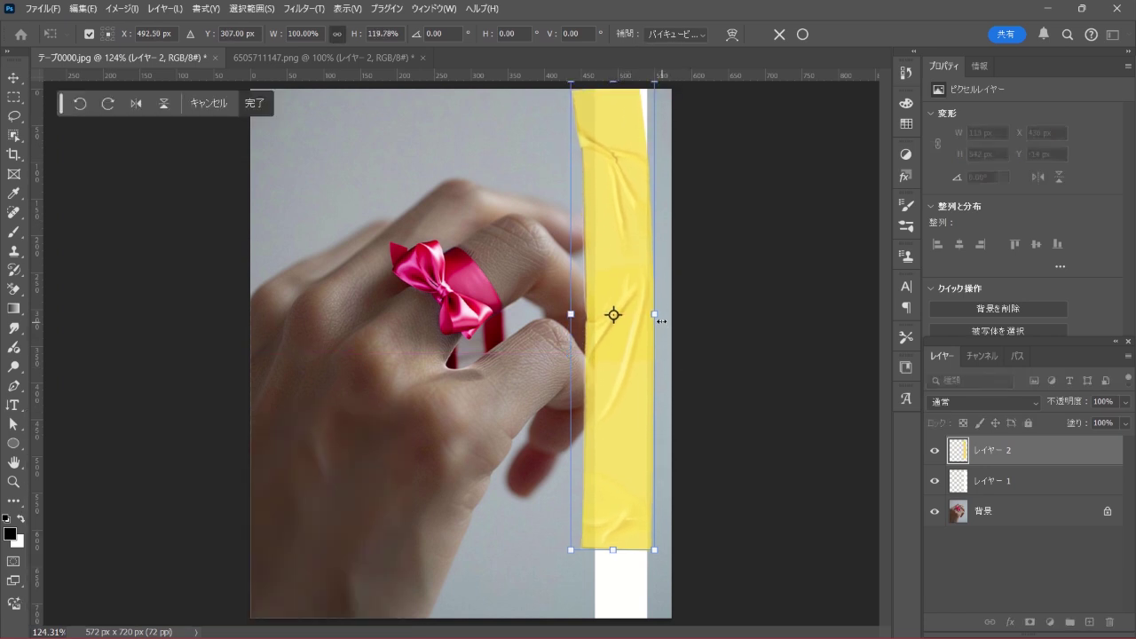
{"action": "left_click_drag", "start_coordinate": [661, 321], "coordinate": [671, 314]}
{"action": "left_click_drag", "start_coordinate": [618, 552], "coordinate": [627, 627]}
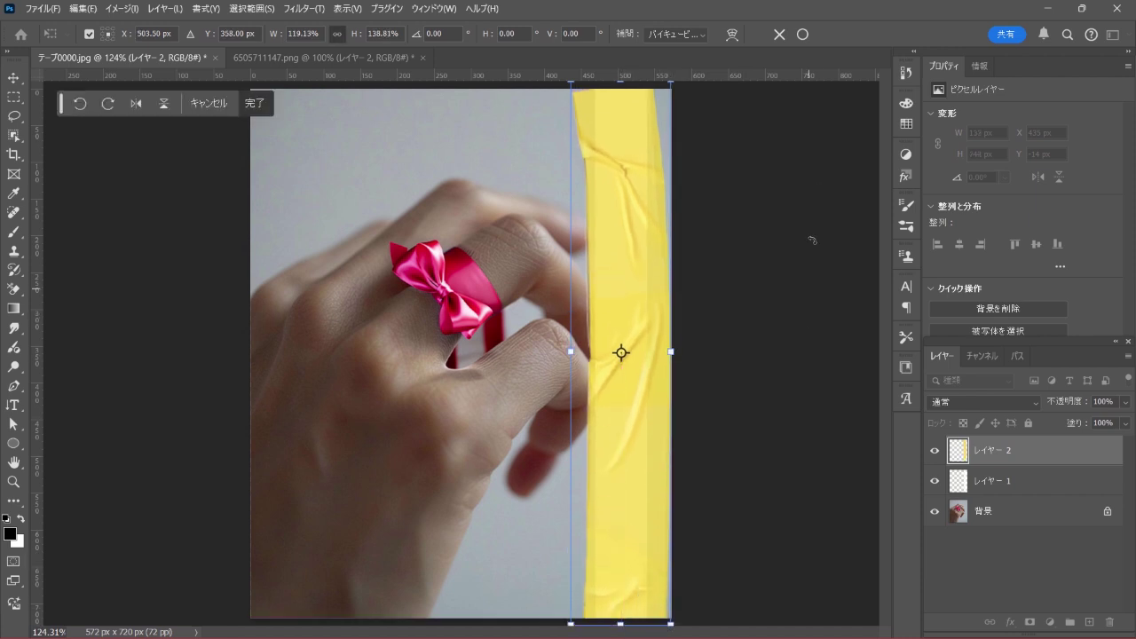
{"action": "left_click", "coordinate": [802, 34]}
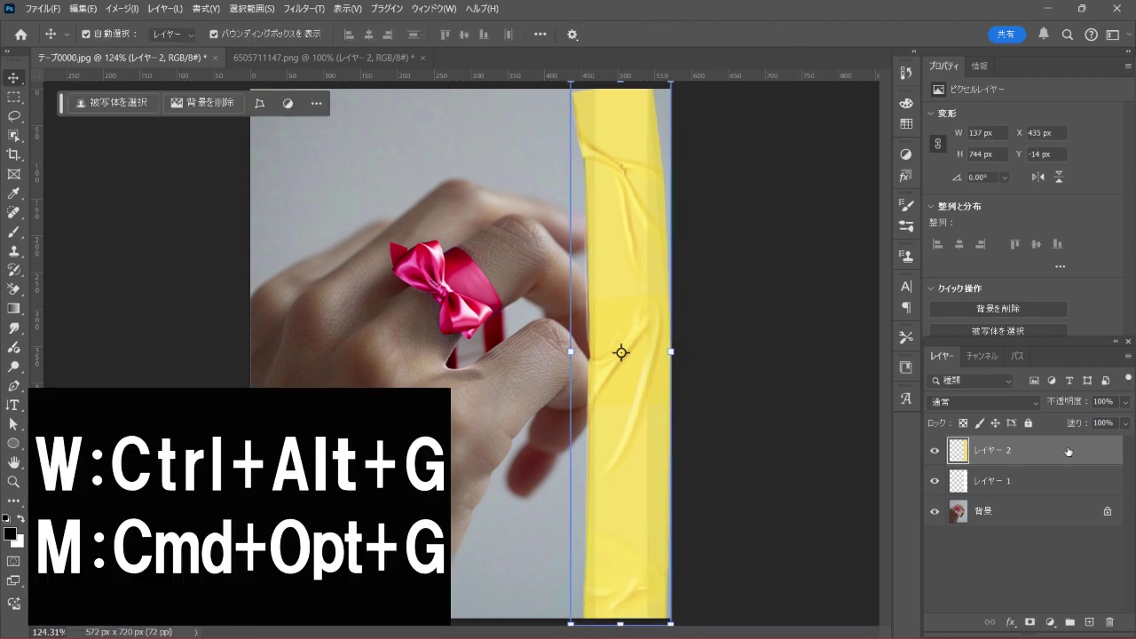
Step: Clip the tape to the white strip and add an empty Layer 3 on top
{"action": "key", "text": "ctrl"}
{"action": "key", "text": "ctrl+alt+g"}
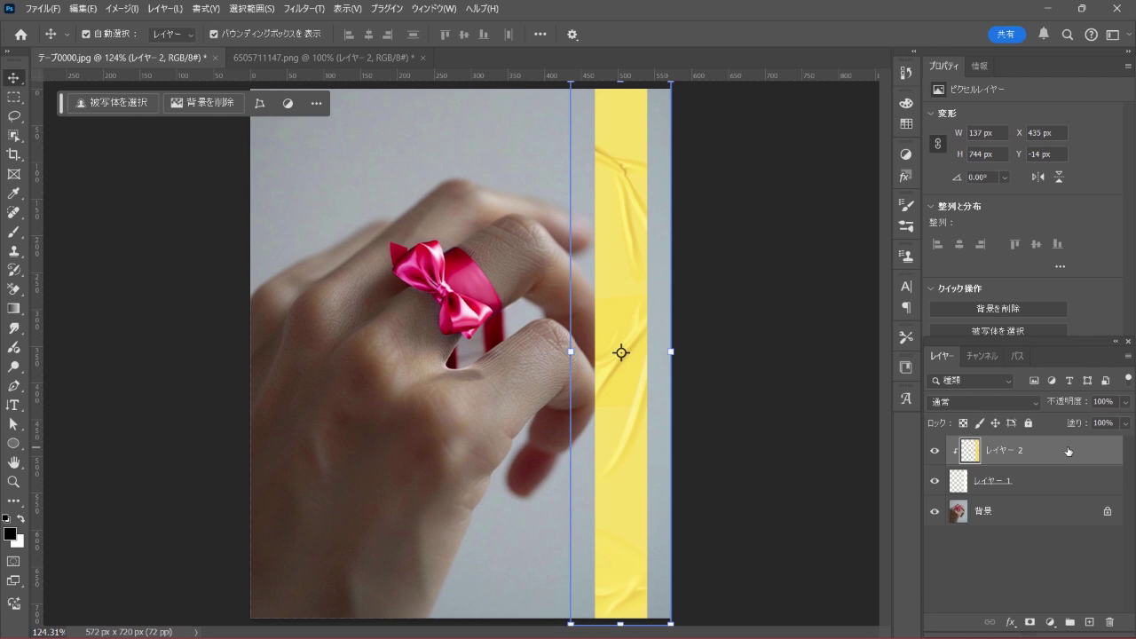
{"action": "left_click", "coordinate": [1090, 623]}
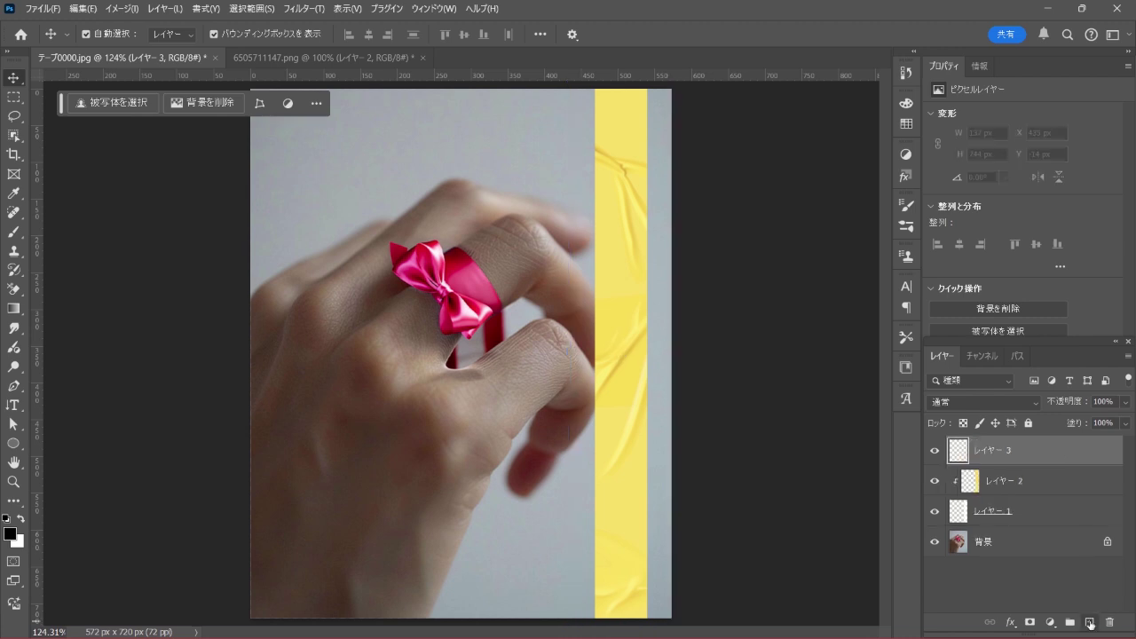
{"action": "left_click", "coordinate": [1041, 462]}
Step: Write 'RESERVED' vertically in black Abril Fatface 40 pt at the top of the yellow tape
{"action": "left_click", "coordinate": [12, 404]}
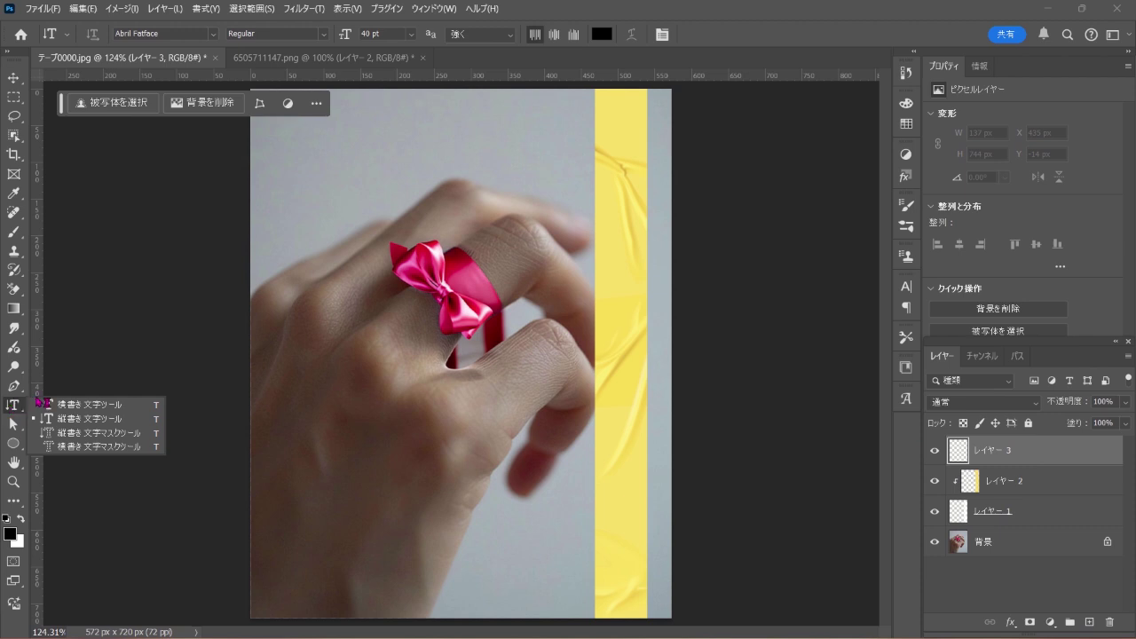
{"action": "left_click", "coordinate": [126, 419]}
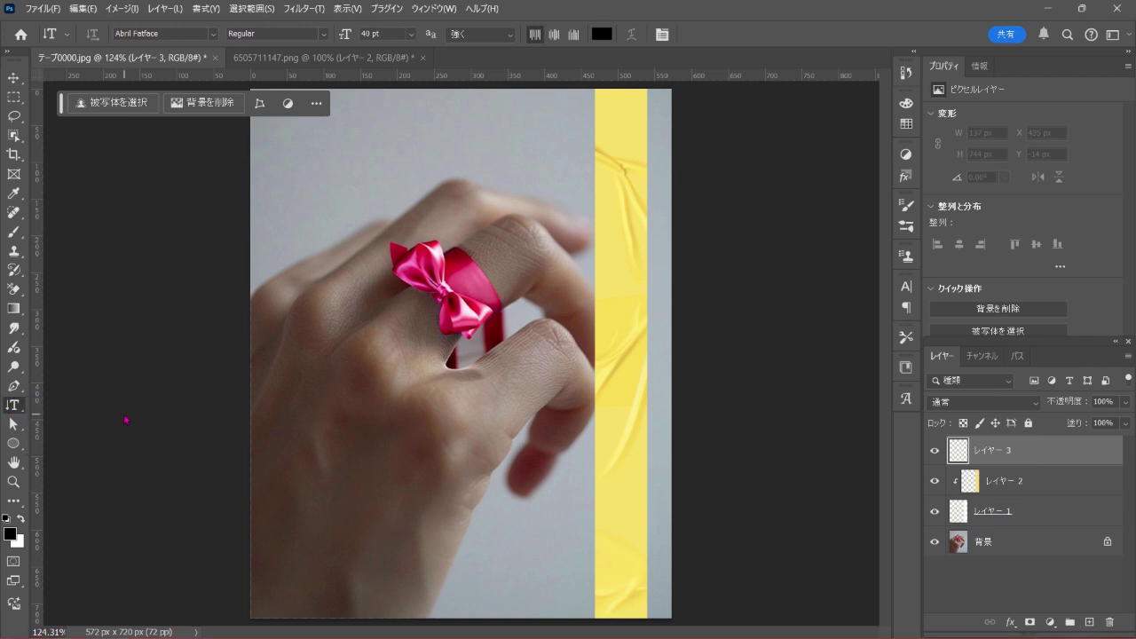
{"action": "left_click", "coordinate": [620, 120]}
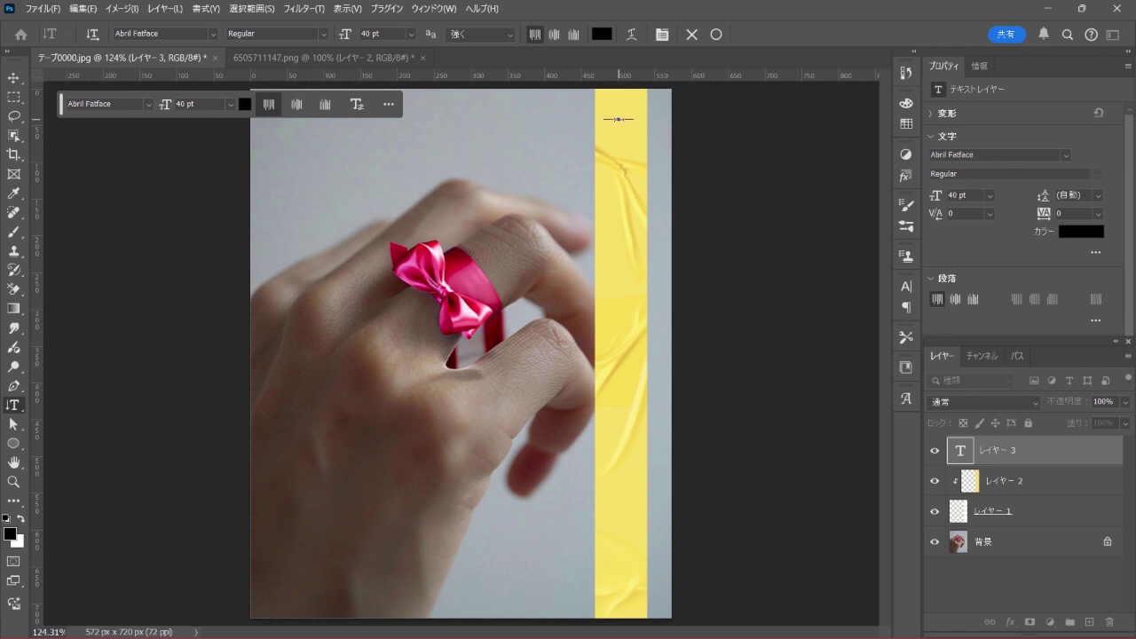
{"action": "type", "text": "RE"}
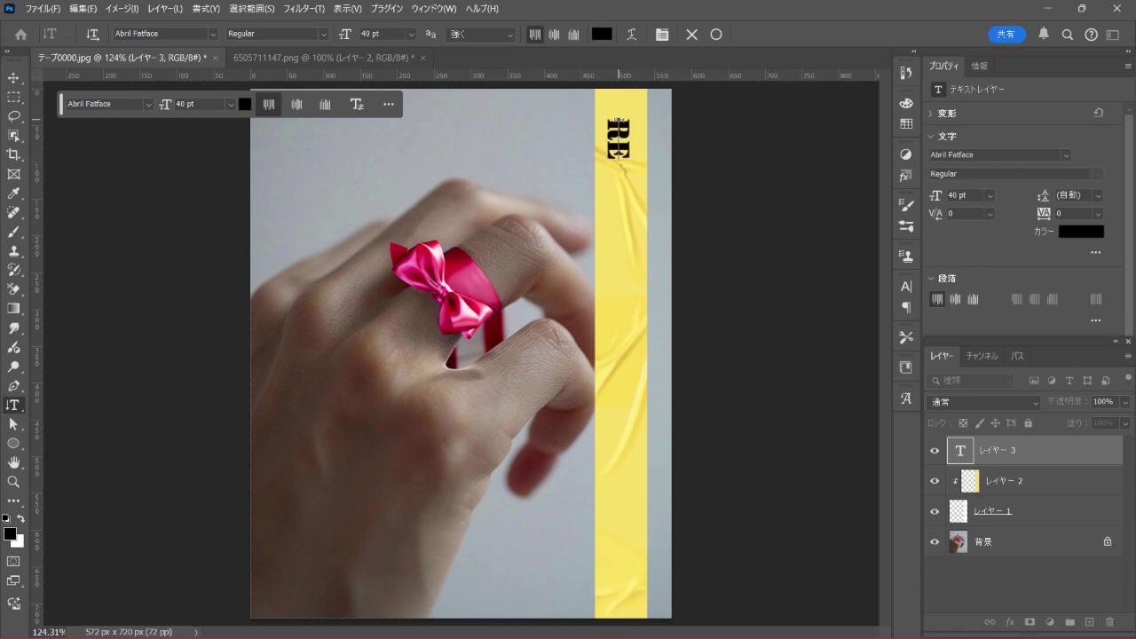
{"action": "type", "text": "SE"}
{"action": "type", "text": "R"}
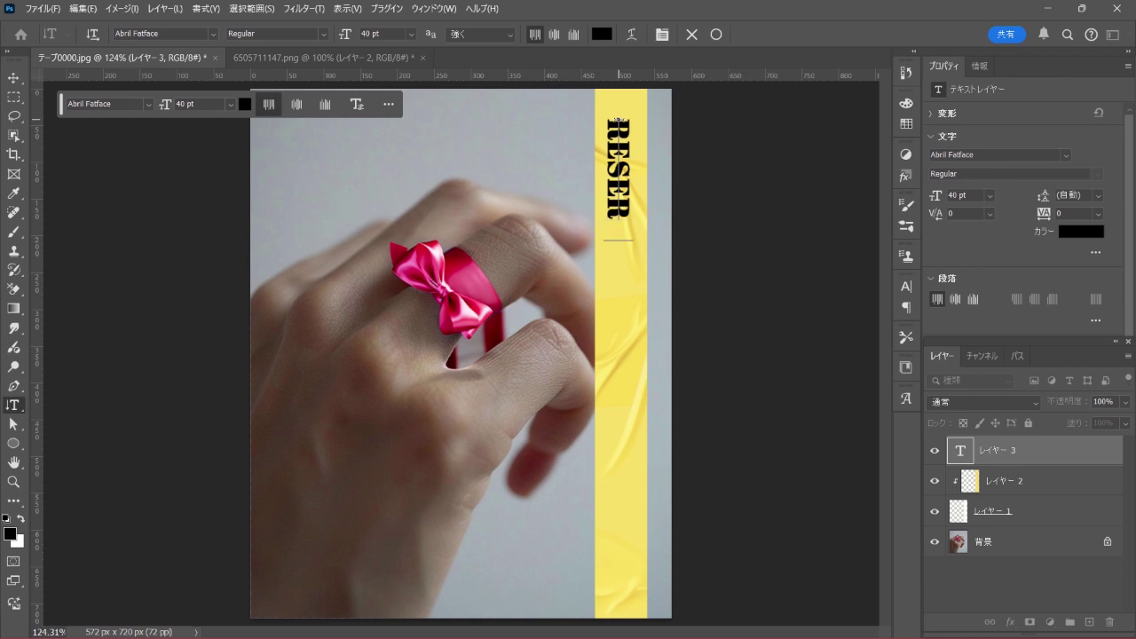
{"action": "type", "text": "VED"}
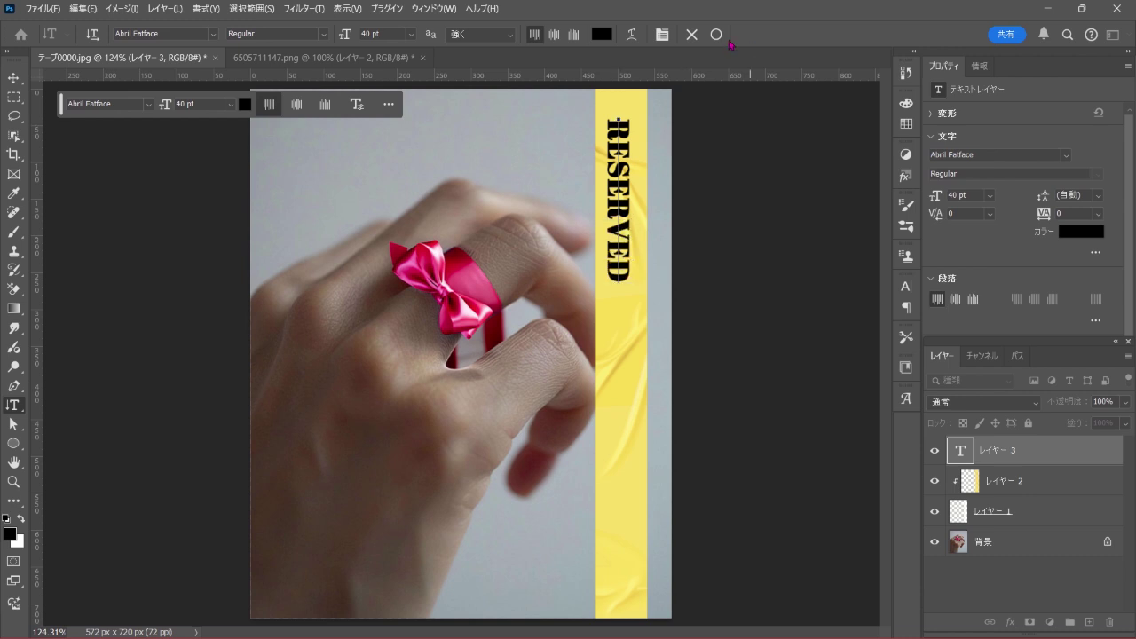
{"action": "left_click", "coordinate": [717, 35]}
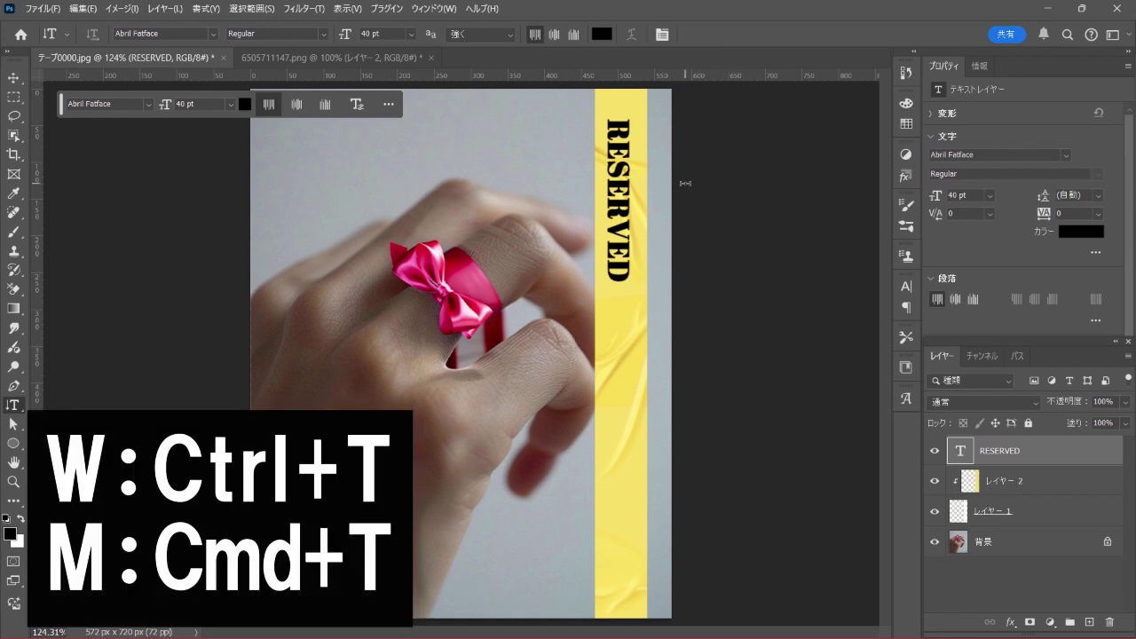
Step: Scale the RESERVED text up to about 59 pt (148%) and move it slightly lower
{"action": "key", "text": "ctrl+t"}
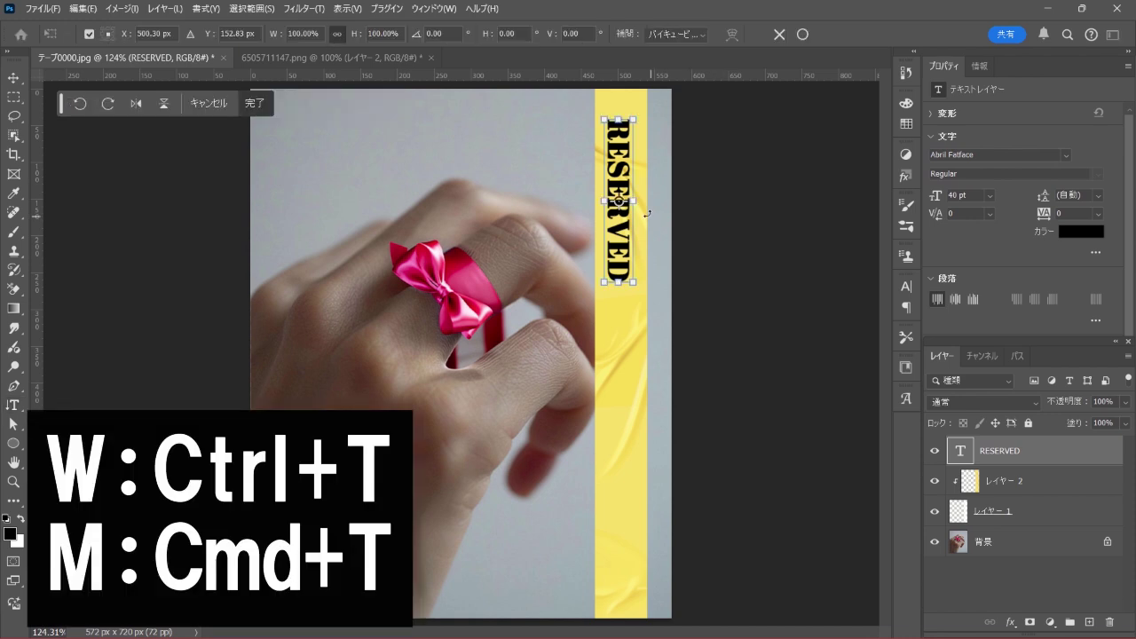
{"action": "left_click_drag", "start_coordinate": [647, 213], "coordinate": [654, 182]}
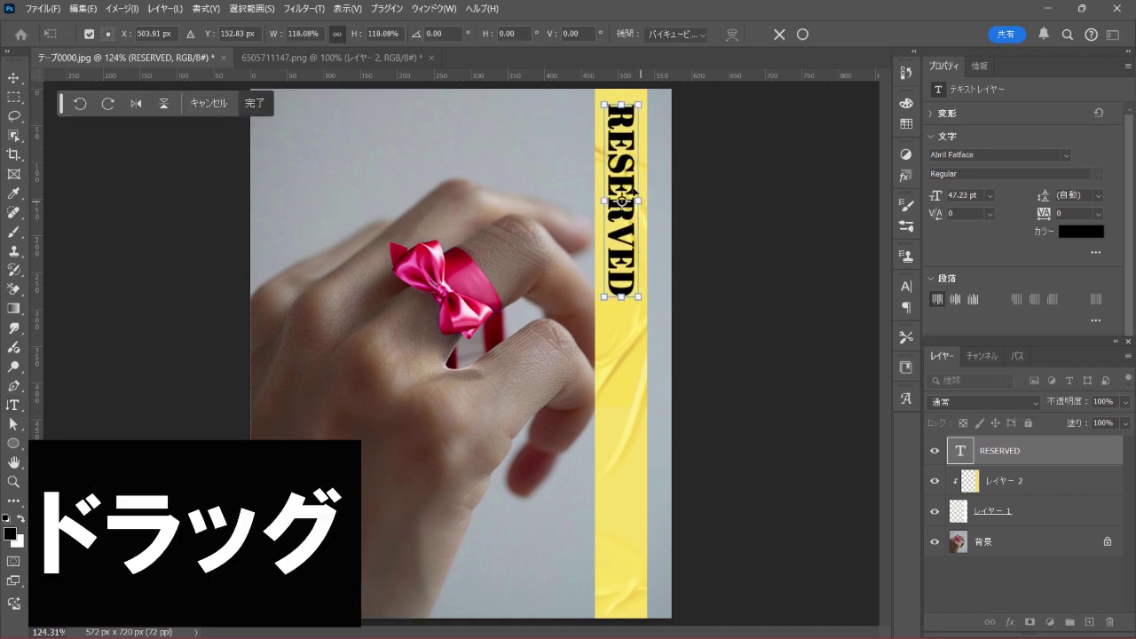
{"action": "left_click_drag", "start_coordinate": [621, 143], "coordinate": [622, 150]}
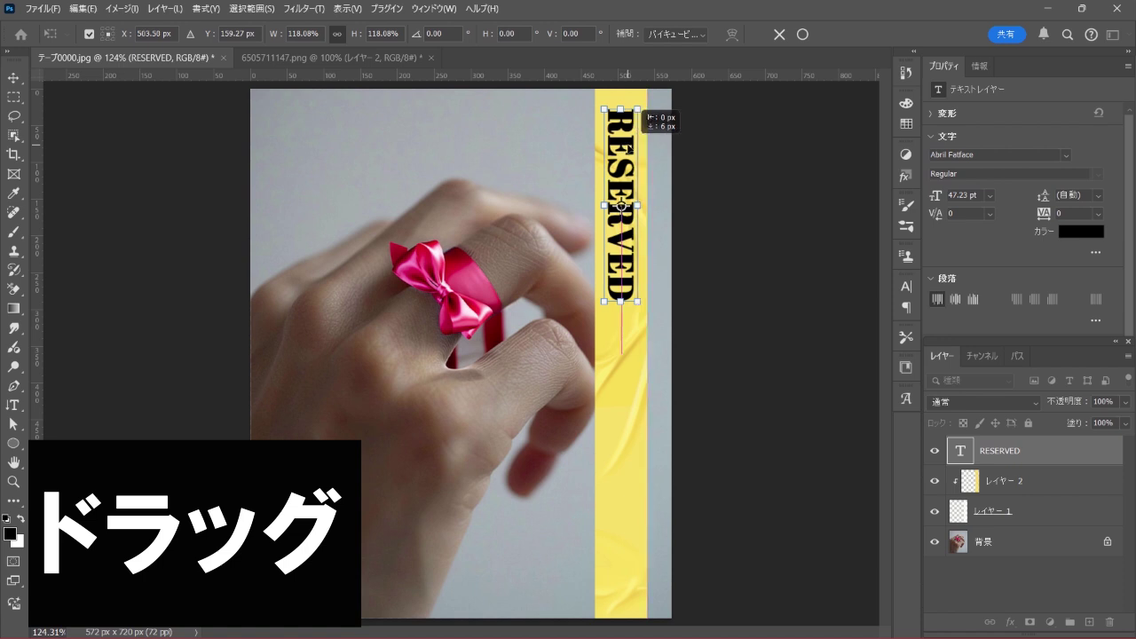
{"action": "left_click_drag", "start_coordinate": [636, 301], "coordinate": [647, 350]}
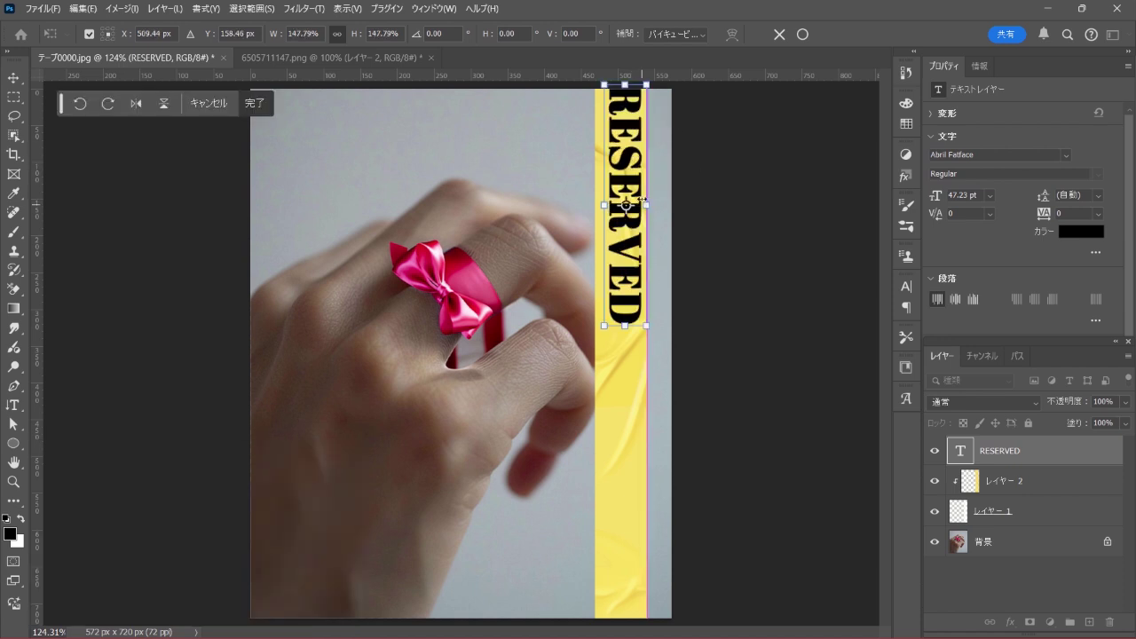
{"action": "left_click_drag", "start_coordinate": [626, 160], "coordinate": [629, 182]}
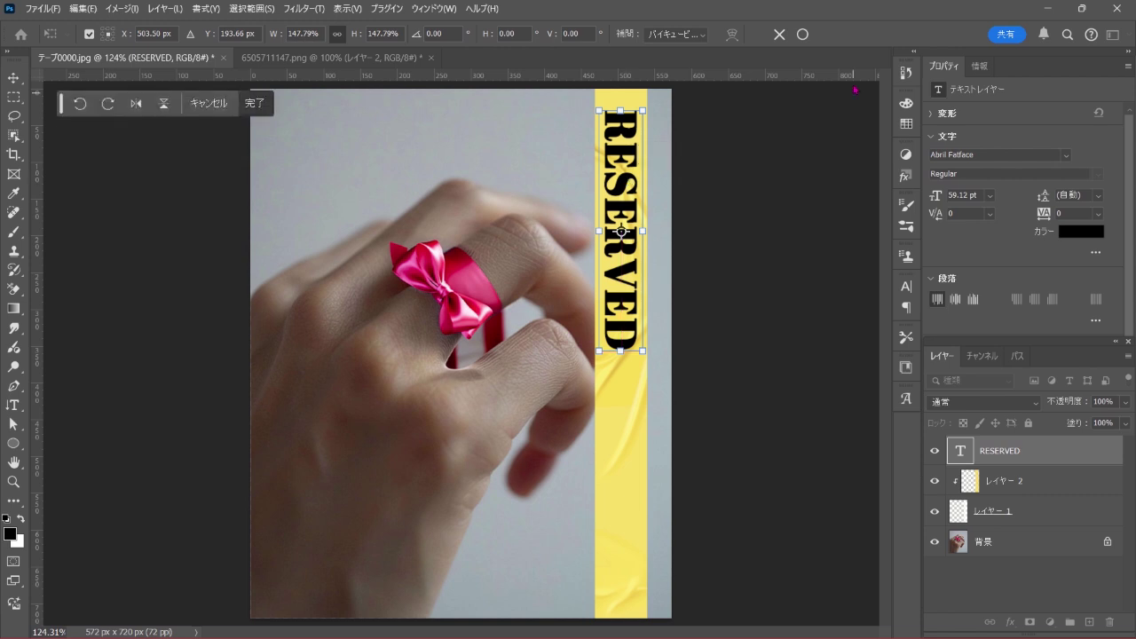
{"action": "left_click", "coordinate": [803, 33]}
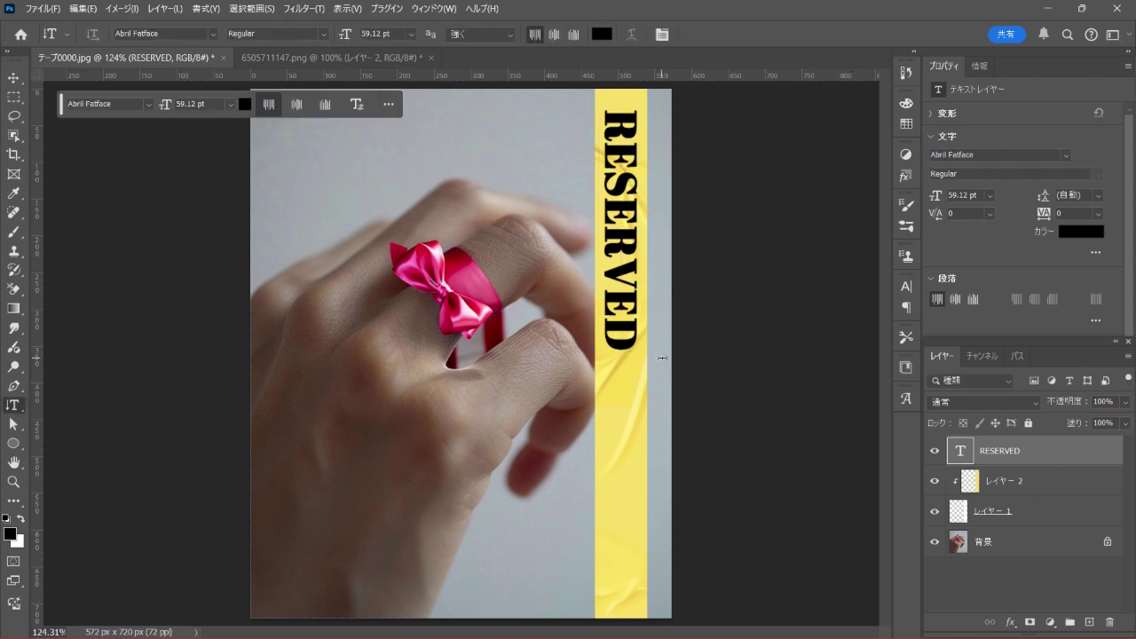
Step: Duplicate RESERVED below the original, then convert the strip and both text layers into a smart object
{"action": "left_click", "coordinate": [14, 79]}
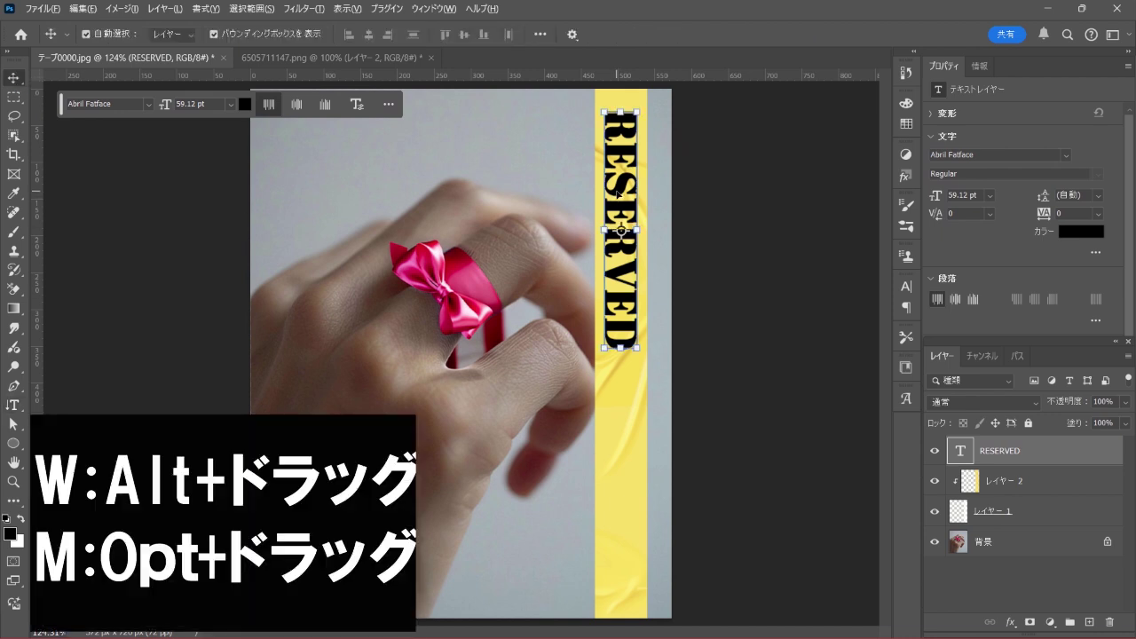
{"action": "left_click_drag", "start_coordinate": [622, 234], "coordinate": [620, 449]}
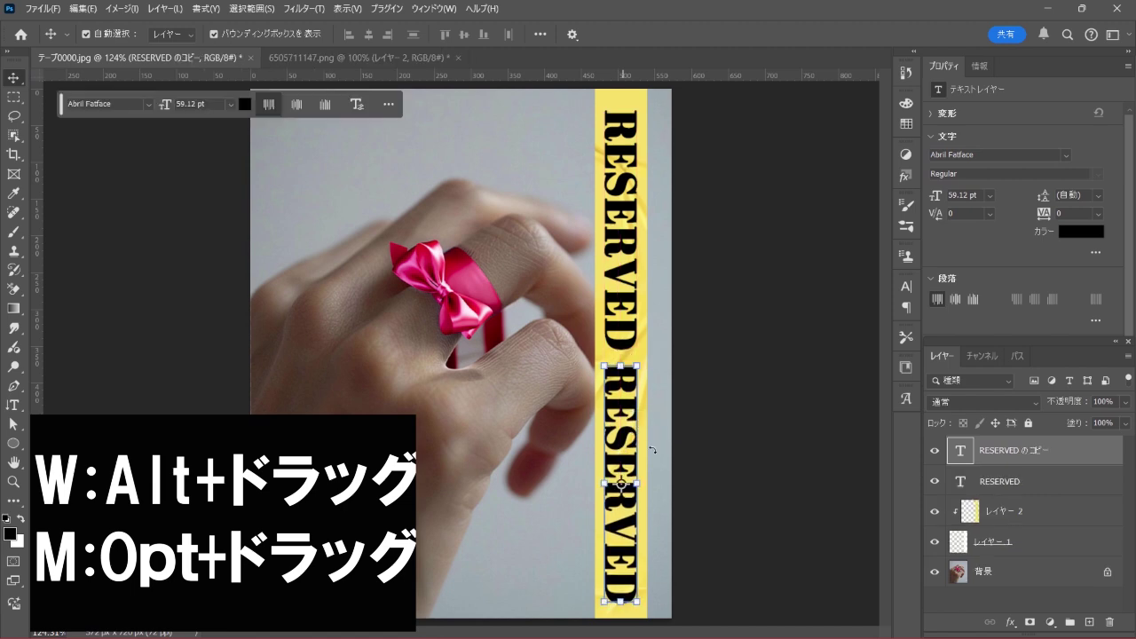
{"action": "left_click", "coordinate": [992, 541], "text": "shift"}
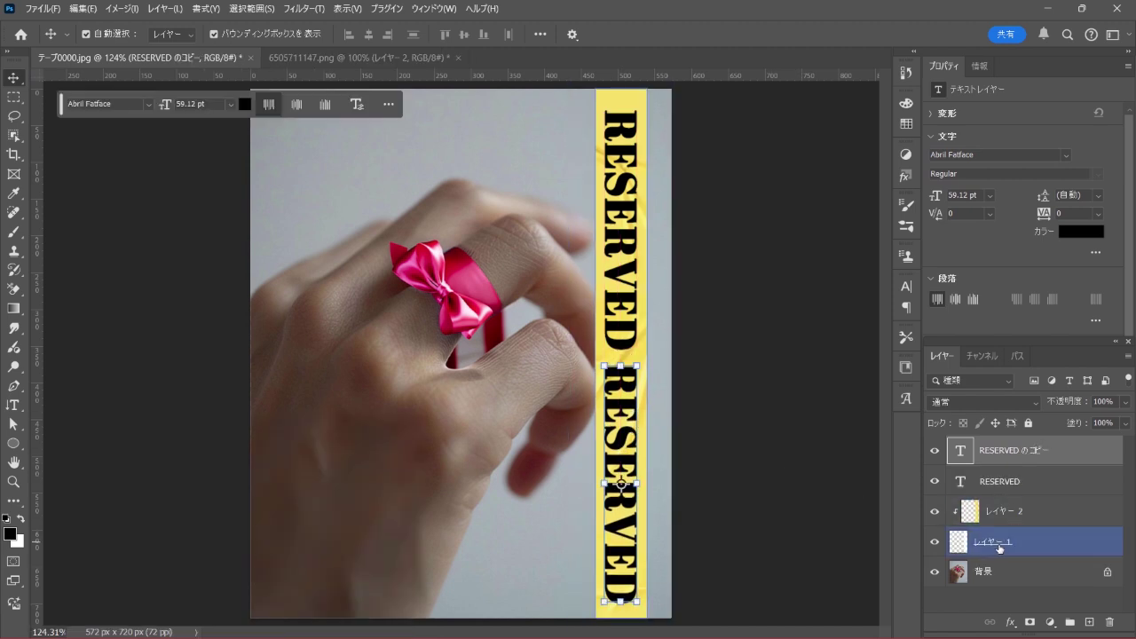
{"action": "left_click", "coordinate": [1052, 541], "text": "shift"}
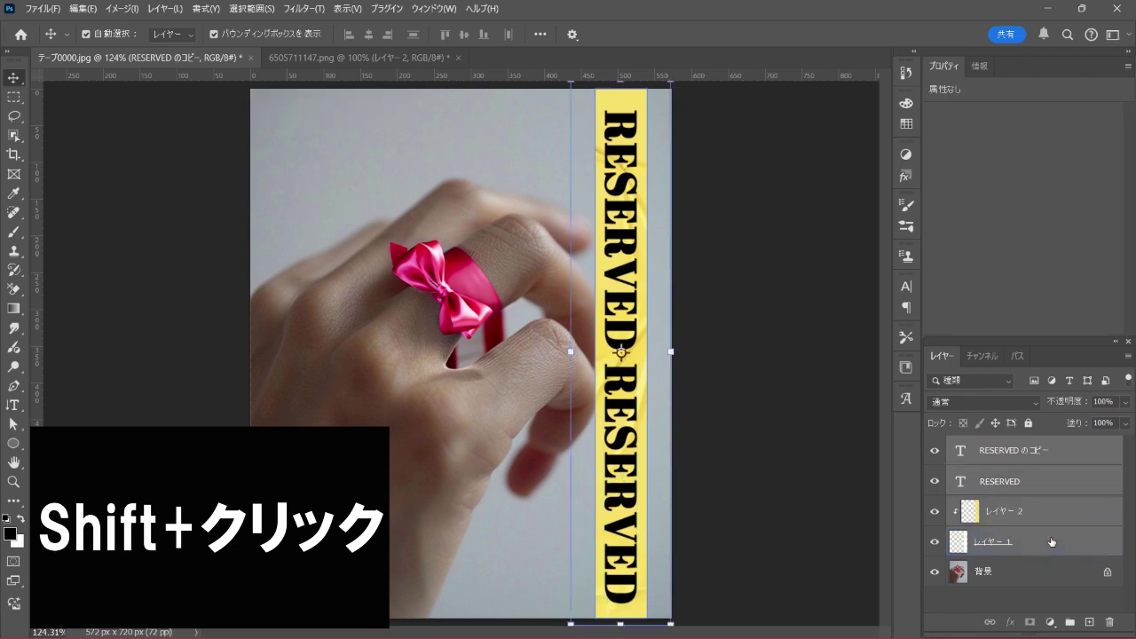
{"action": "right_click", "coordinate": [1091, 545]}
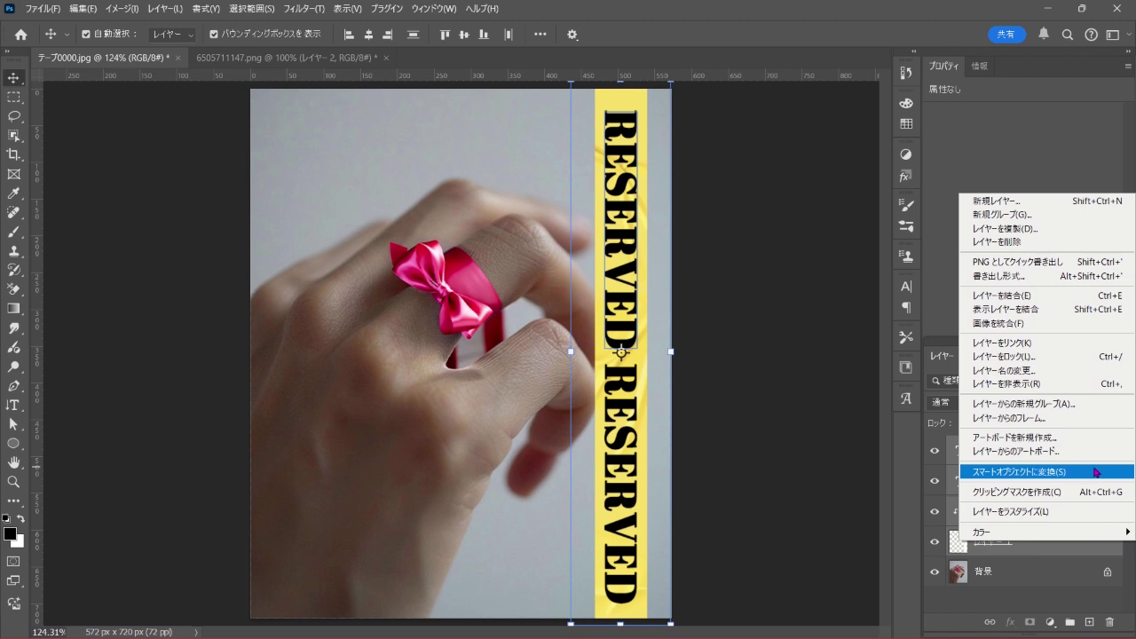
{"action": "left_click", "coordinate": [1097, 472]}
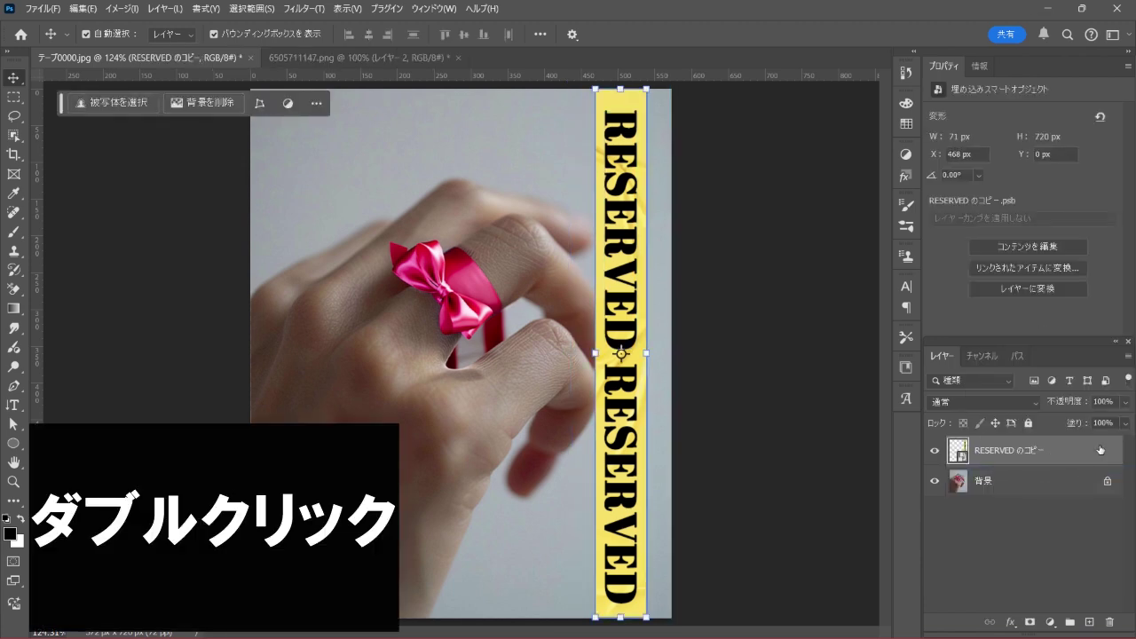
Step: Add a Multiply drop shadow: 29% opacity, 2 px distance, 11% spread, 16 px size
{"action": "double_click", "coordinate": [1099, 450]}
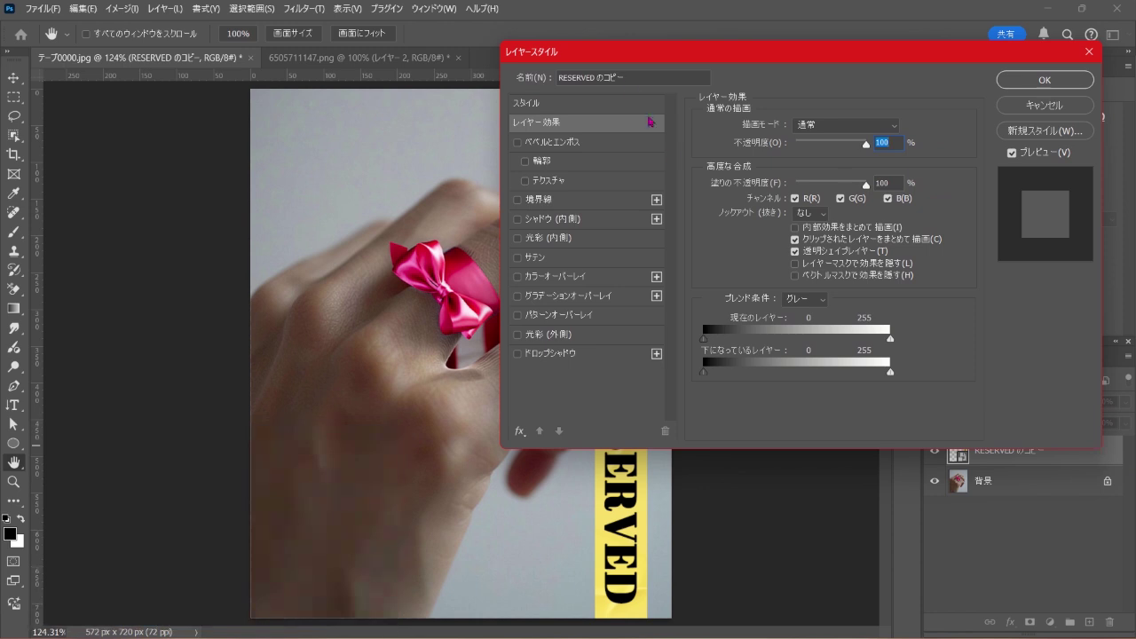
{"action": "left_click_drag", "start_coordinate": [609, 59], "coordinate": [760, 40]}
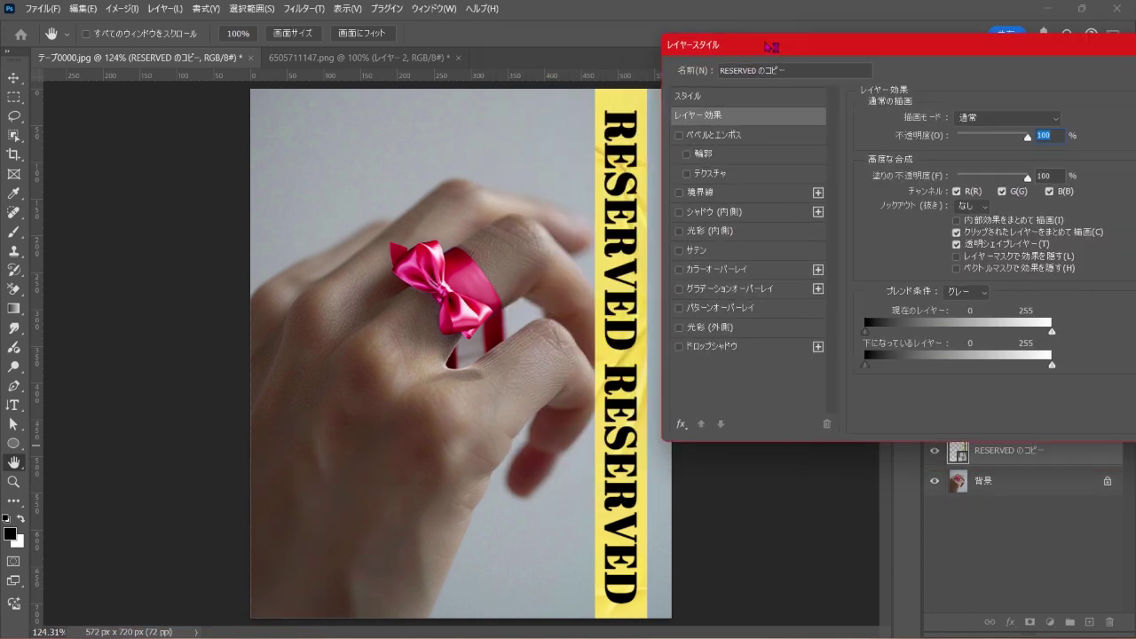
{"action": "left_click", "coordinate": [670, 336]}
{"action": "left_click", "coordinate": [765, 338]}
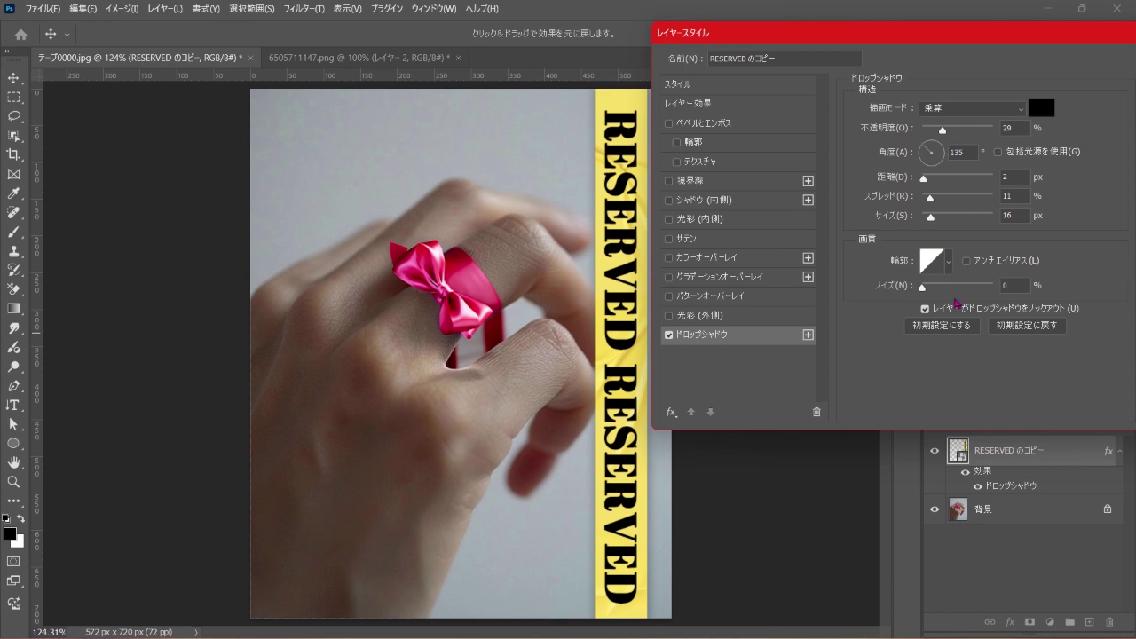
{"action": "left_click_drag", "start_coordinate": [995, 39], "coordinate": [814, 75]}
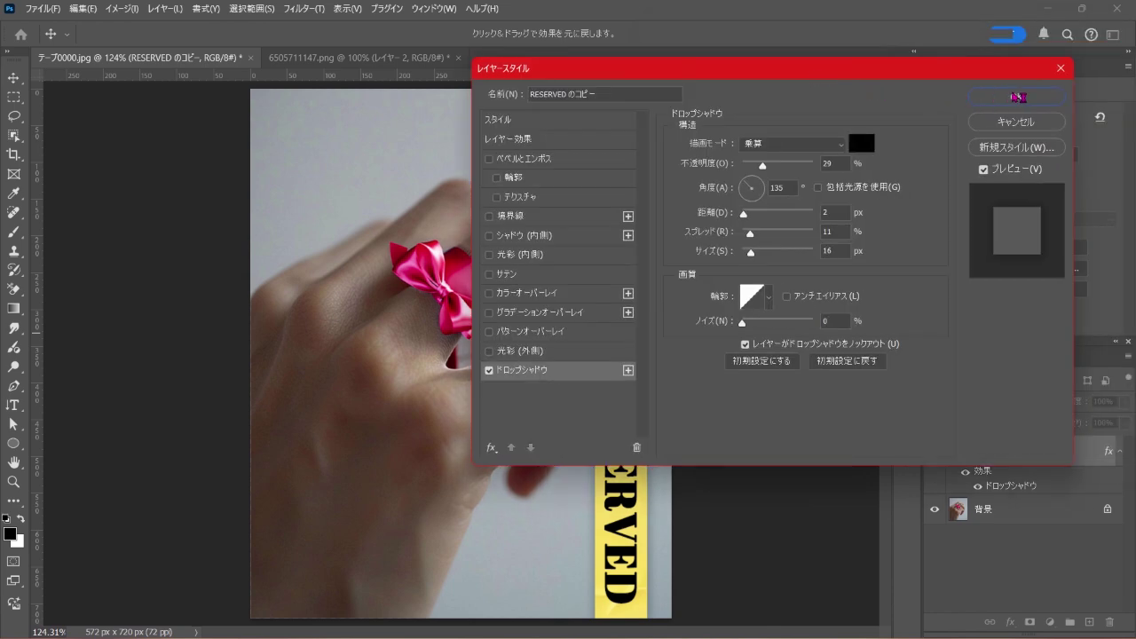
{"action": "left_click", "coordinate": [1016, 95]}
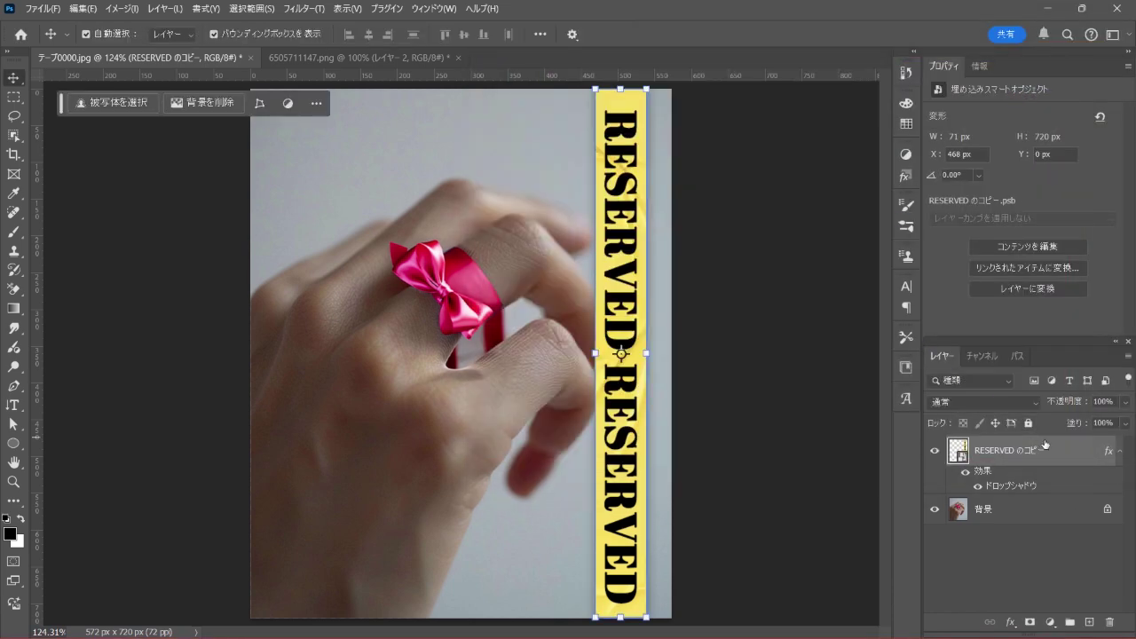
Step: Rotate the tape to -115.31° and place it diagonally across the photo's top-left, above the bow
{"action": "key", "text": "ctrl+t"}
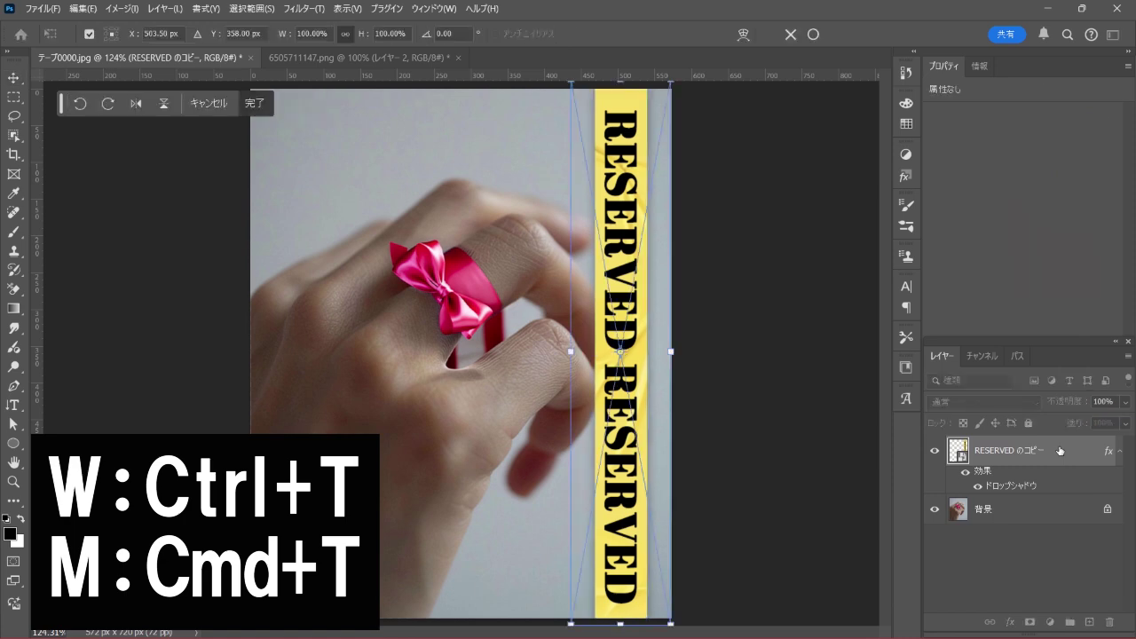
{"action": "mouse_move", "coordinate": [711, 365]}
{"action": "left_mouse_down"}
{"action": "mouse_move", "coordinate": [583, 273]}
{"action": "mouse_move", "coordinate": [604, 270]}
{"action": "left_mouse_up"}
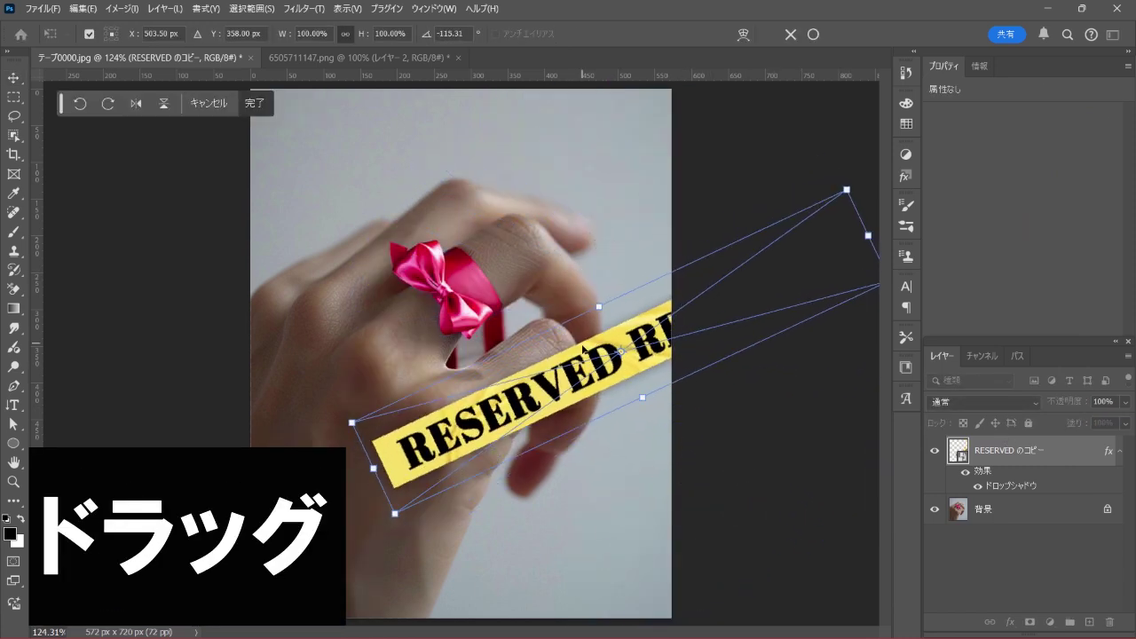
{"action": "mouse_move", "coordinate": [586, 371]}
{"action": "left_mouse_down"}
{"action": "mouse_move", "coordinate": [463, 172]}
{"action": "mouse_move", "coordinate": [442, 167]}
{"action": "left_mouse_up"}
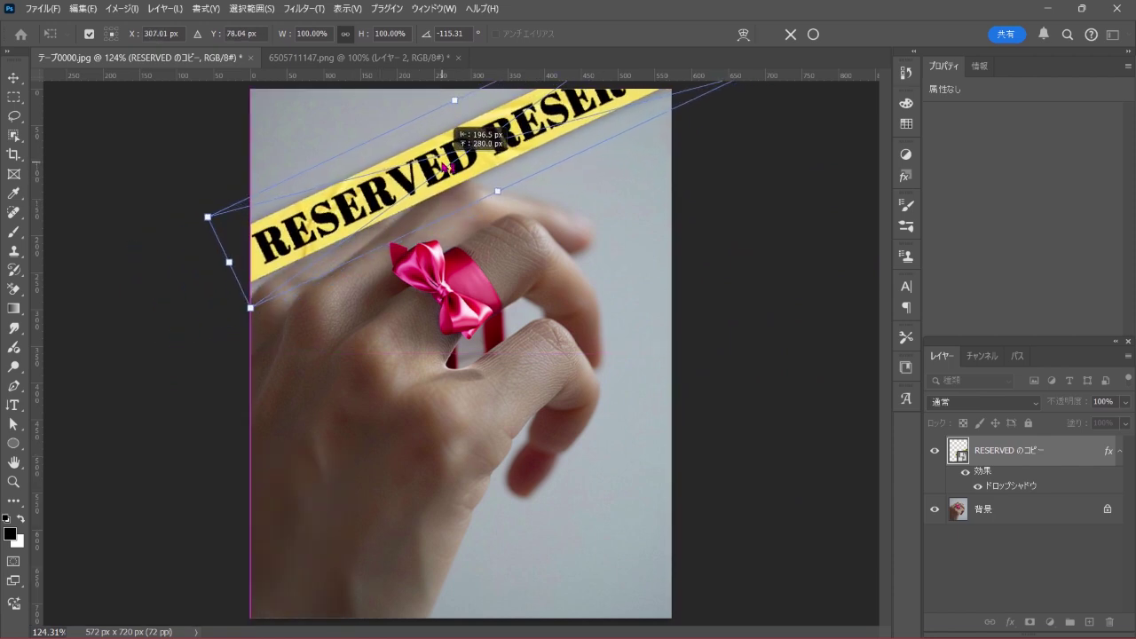
{"action": "left_click", "coordinate": [812, 33]}
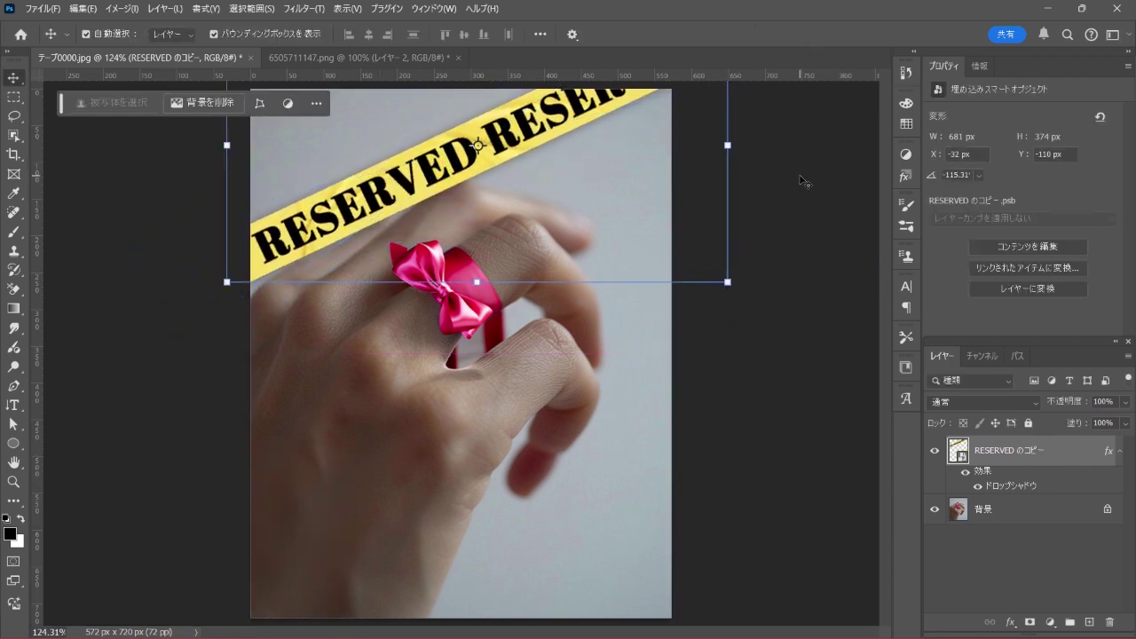
Step: Add a parallel tape copy across the hand and a third copy rotated to -59.18° crossing it
{"action": "key", "text": "ctrl+j"}
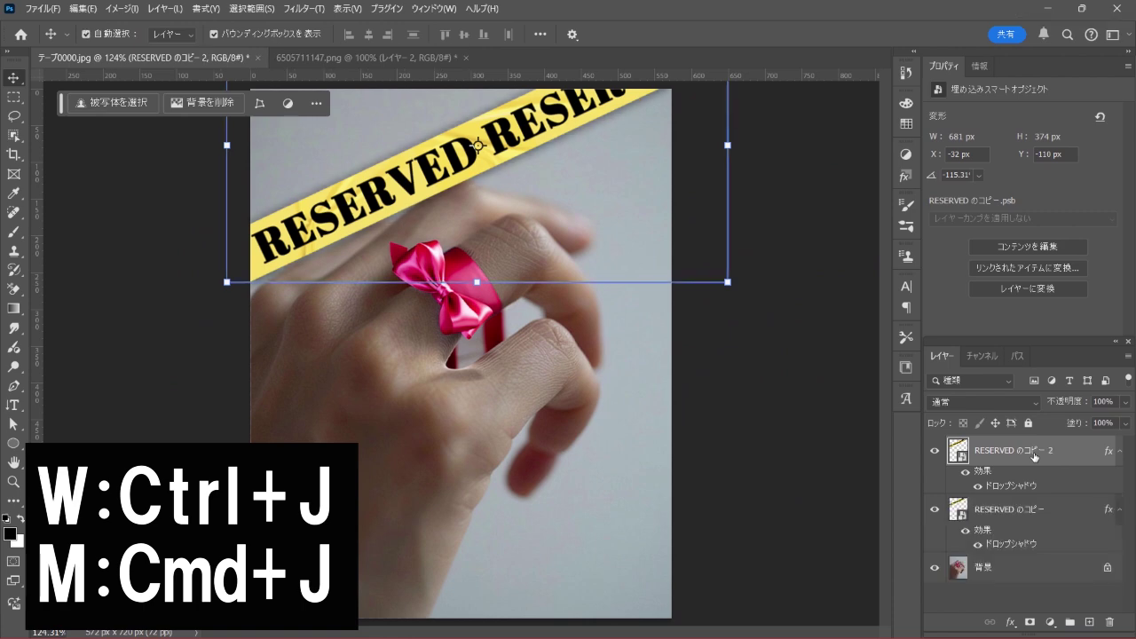
{"action": "left_click_drag", "start_coordinate": [402, 214], "coordinate": [400, 448]}
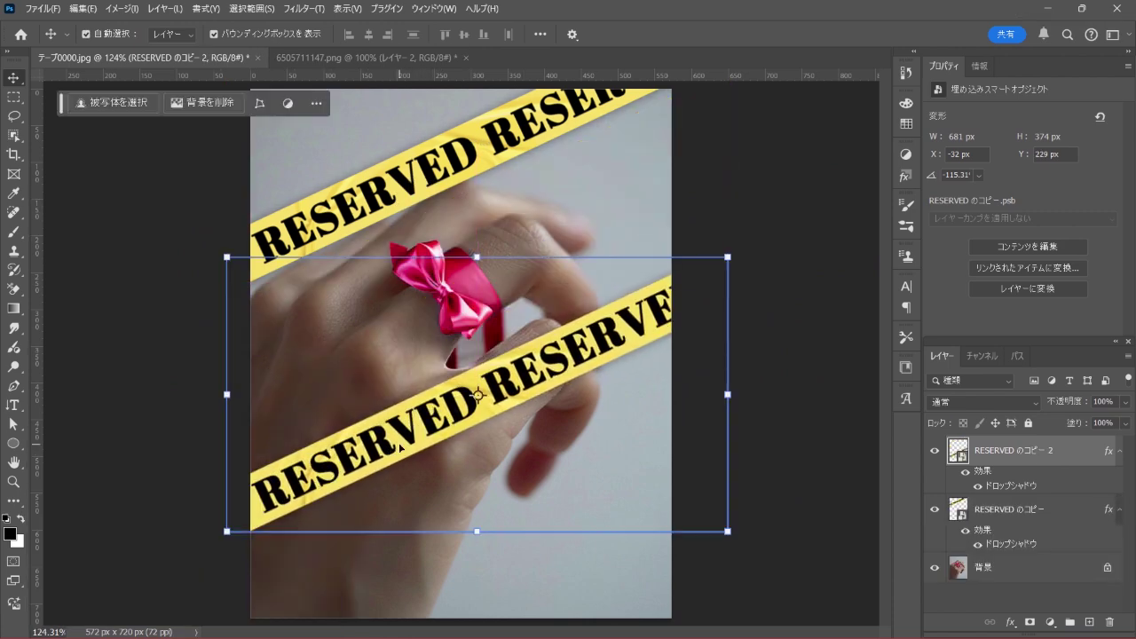
{"action": "key", "text": "ctrl+j"}
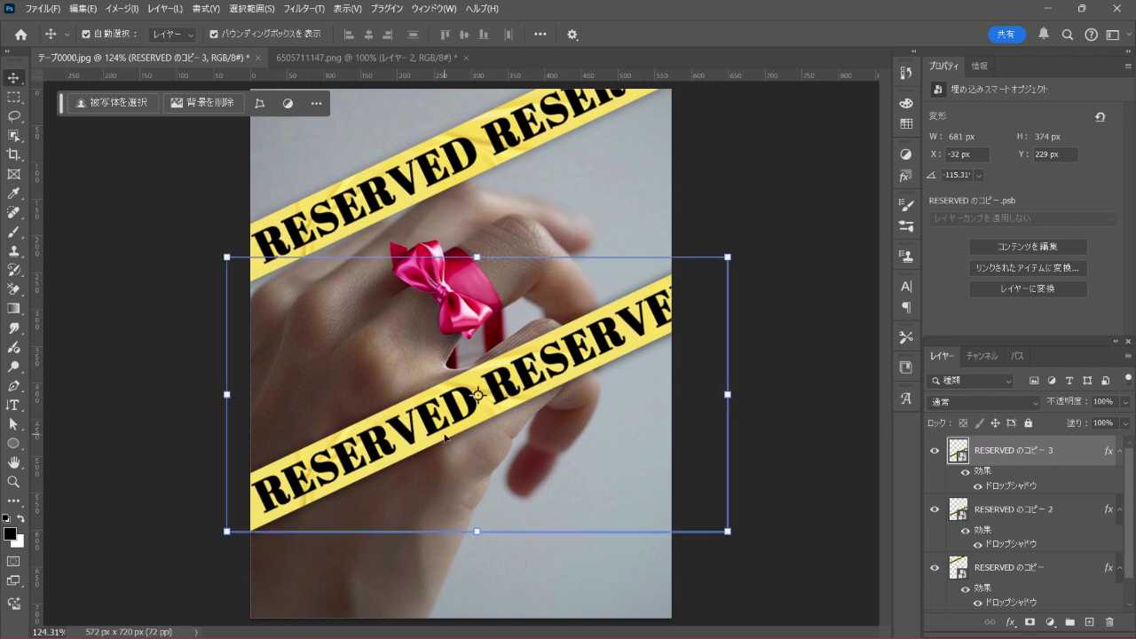
{"action": "mouse_move", "coordinate": [523, 459]}
{"action": "left_mouse_down"}
{"action": "mouse_move", "coordinate": [792, 547]}
{"action": "mouse_move", "coordinate": [698, 545]}
{"action": "left_mouse_up"}
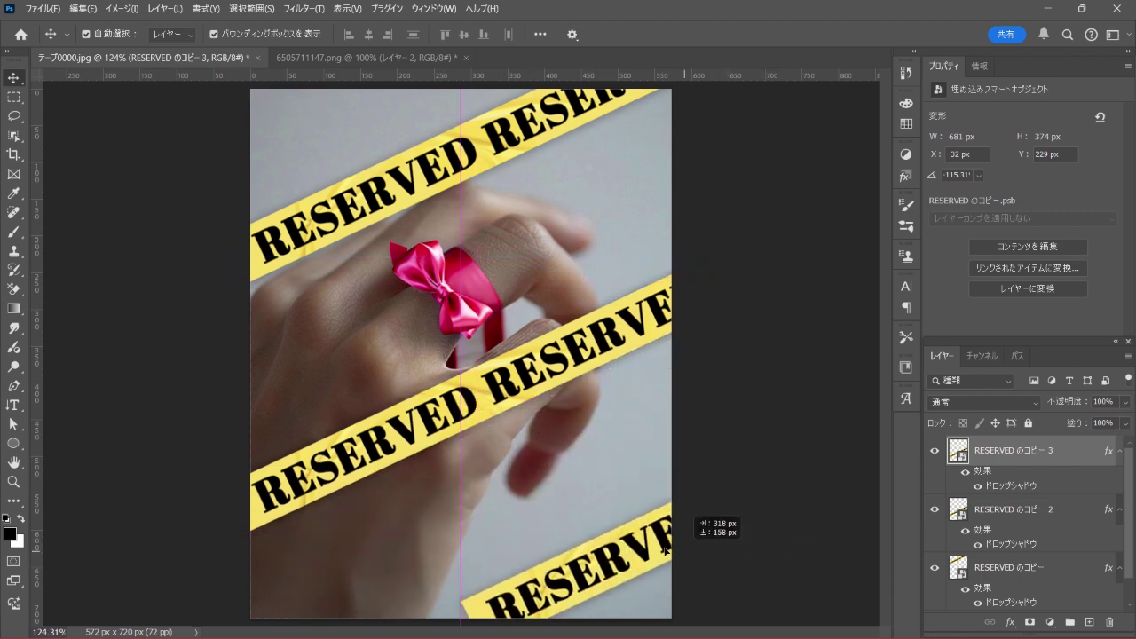
{"action": "key", "text": "ctrl+t"}
{"action": "mouse_move", "coordinate": [837, 355]}
{"action": "left_mouse_down"}
{"action": "mouse_move", "coordinate": [858, 477]}
{"action": "mouse_move", "coordinate": [813, 576]}
{"action": "left_mouse_up"}
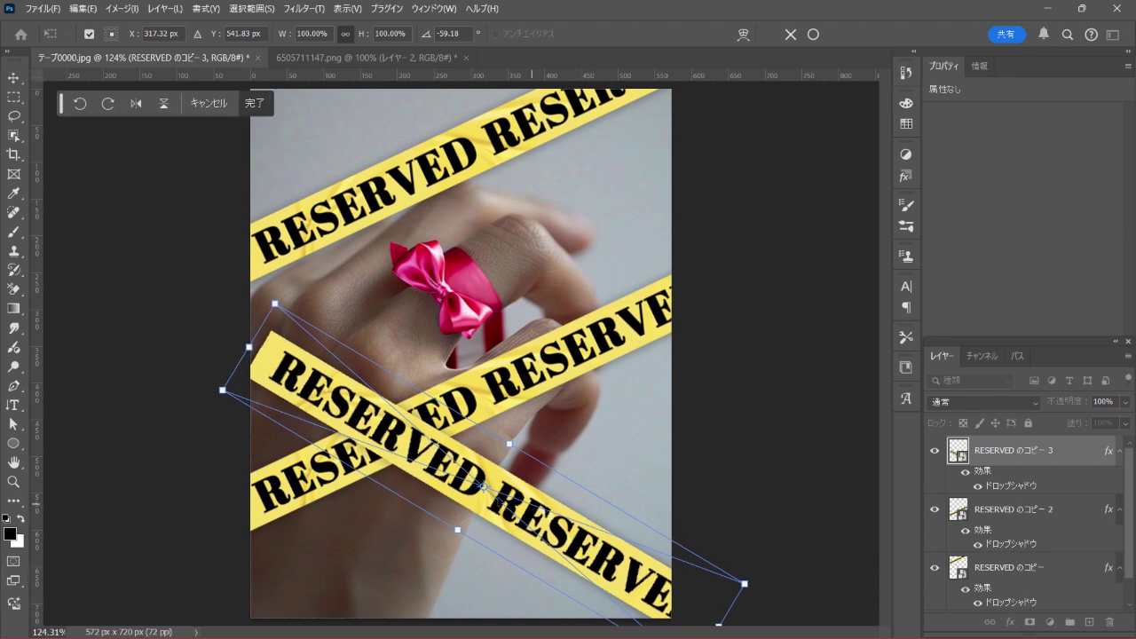
{"action": "left_click_drag", "start_coordinate": [453, 500], "coordinate": [432, 498]}
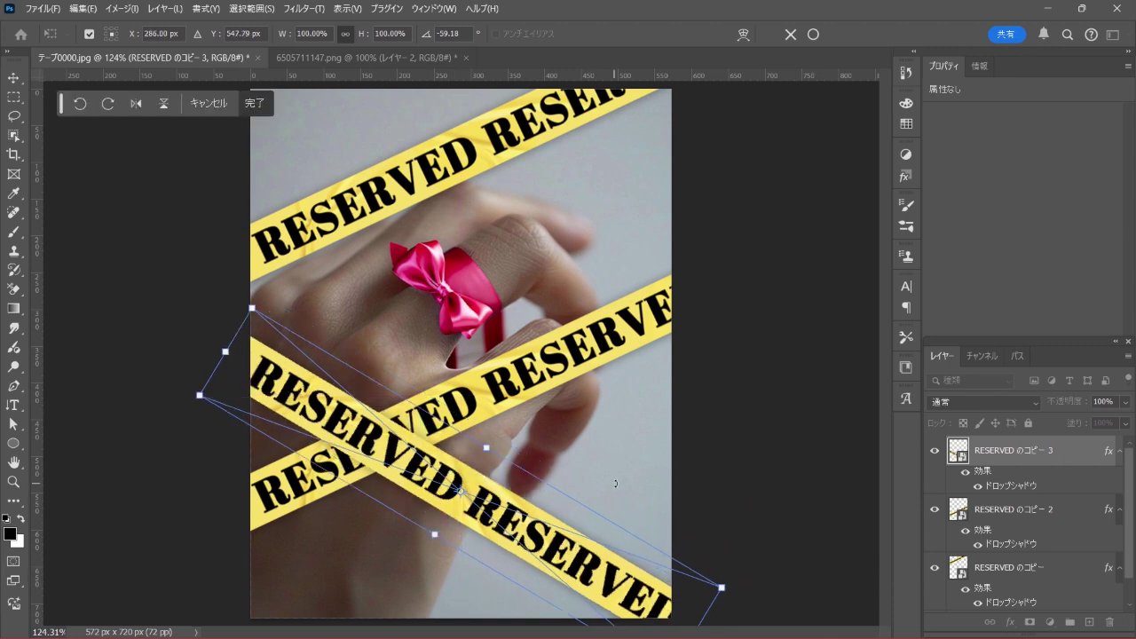
{"action": "left_click", "coordinate": [813, 34]}
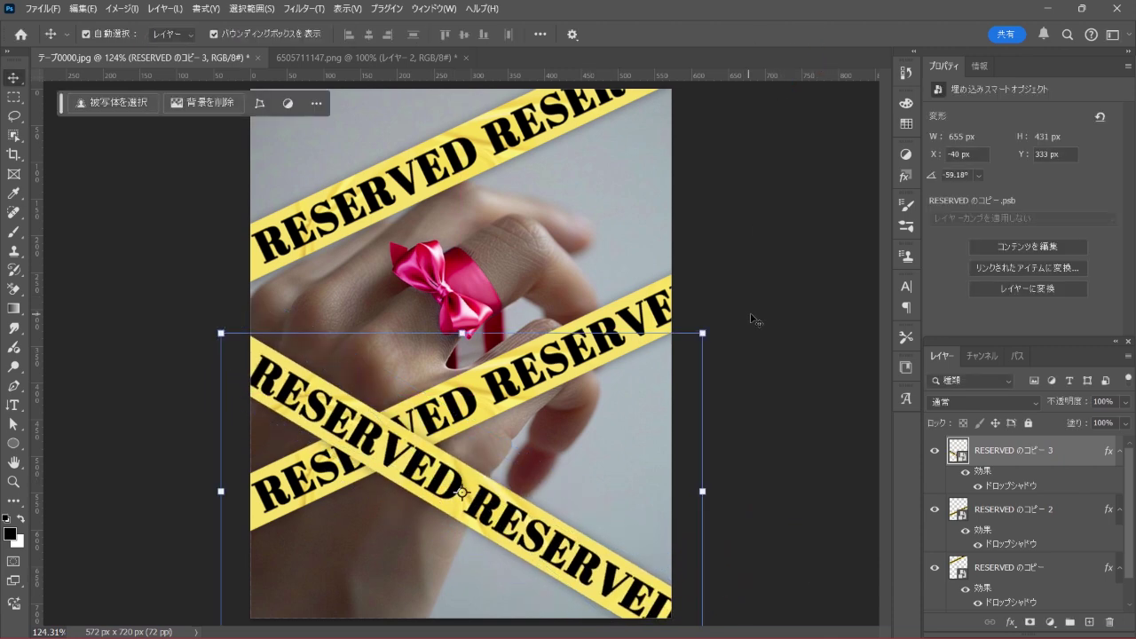
Step: Add a fourth tape copy rotated to -107.51° along the top of the photo
{"action": "key", "text": "ctrl+j"}
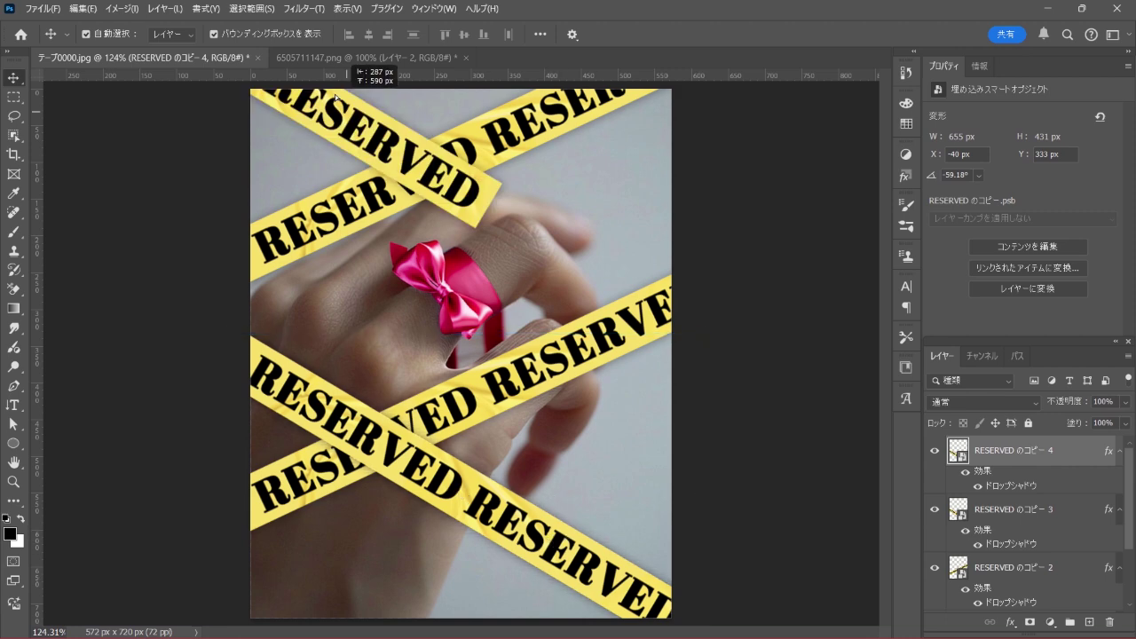
{"action": "left_click_drag", "start_coordinate": [672, 568], "coordinate": [288, 71]}
{"action": "key", "text": "ctrl+t"}
{"action": "mouse_move", "coordinate": [452, 173]}
{"action": "left_mouse_down"}
{"action": "mouse_move", "coordinate": [475, 127]}
{"action": "mouse_move", "coordinate": [818, 232]}
{"action": "mouse_move", "coordinate": [812, 125]}
{"action": "left_mouse_up"}
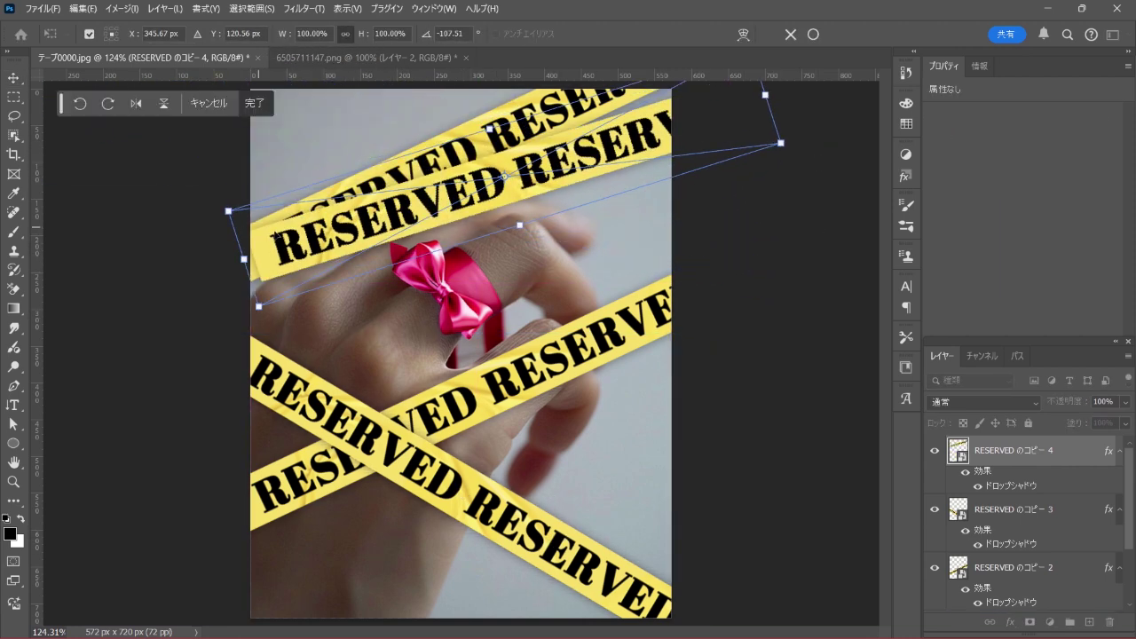
{"action": "left_click_drag", "start_coordinate": [369, 307], "coordinate": [329, 105]}
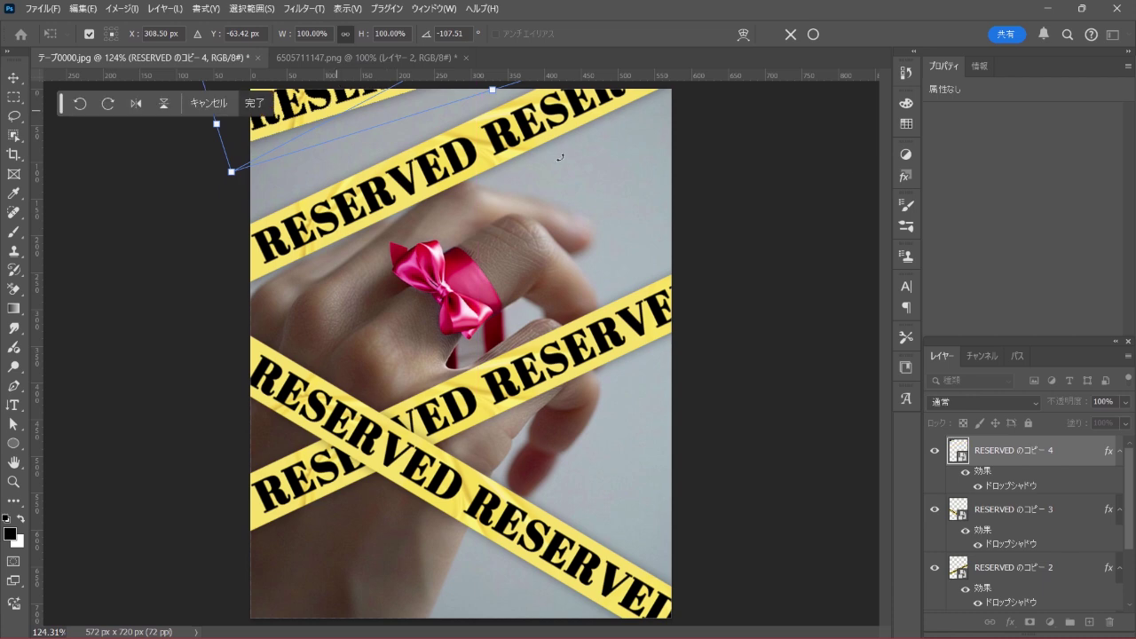
{"action": "left_click", "coordinate": [812, 34]}
Step: Move layer RESERVED のコピー 3 below RESERVED のコピー 2 in the Layers panel
{"action": "left_click", "coordinate": [1065, 511]}
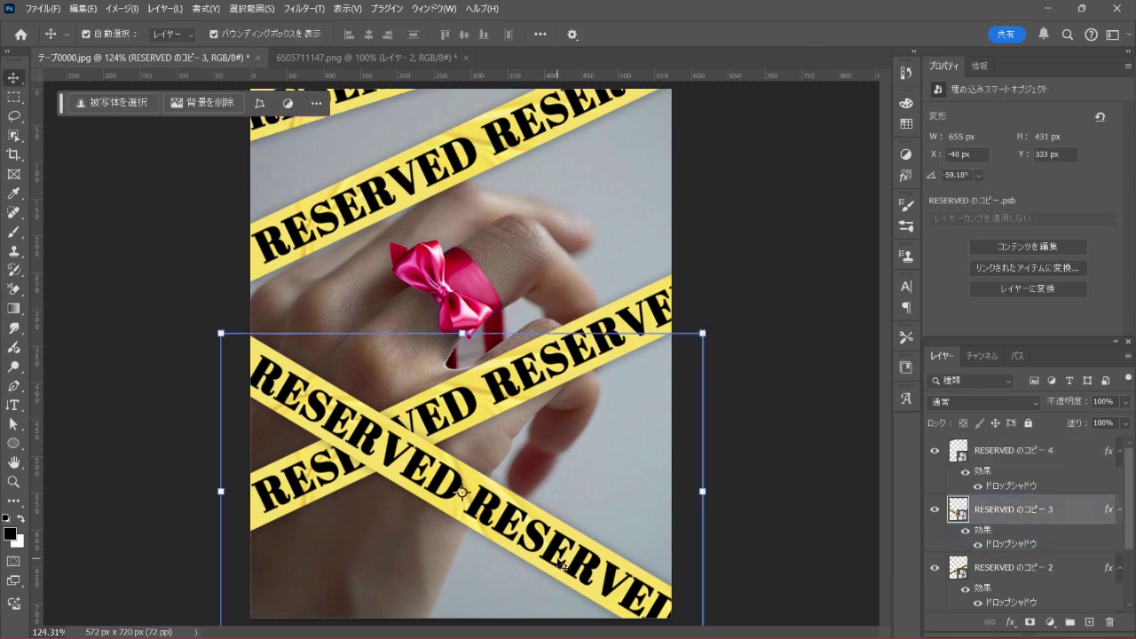
{"action": "scroll", "coordinate": [1065, 497], "scroll_direction": "down", "scroll_amount": 1}
{"action": "left_click_drag", "start_coordinate": [1072, 484], "coordinate": [1056, 586]}
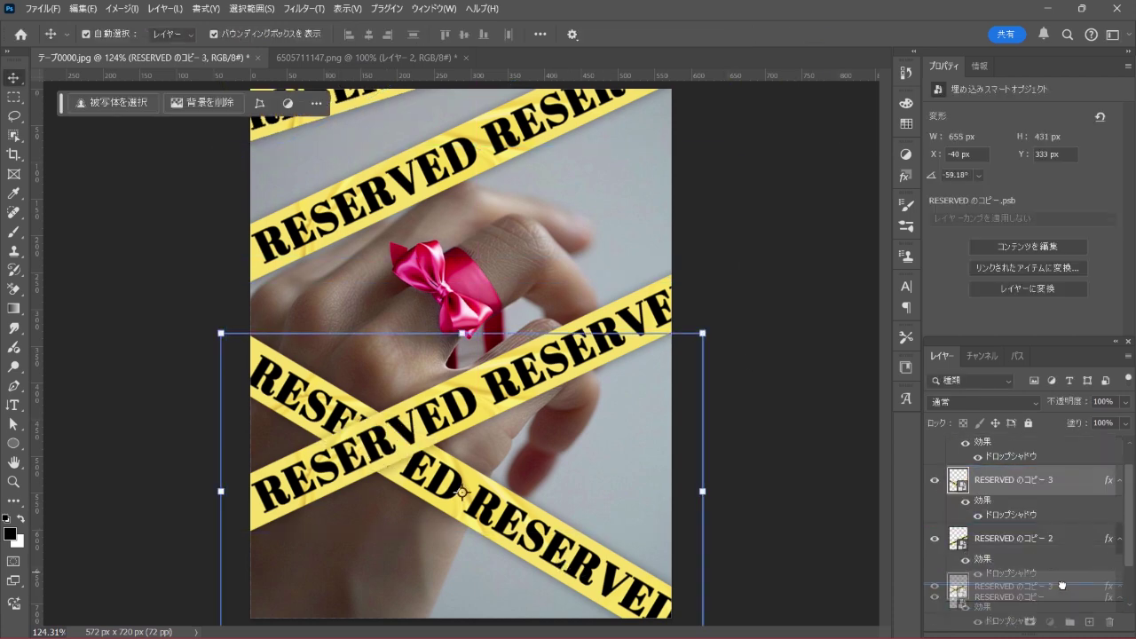
{"action": "key", "text": "m"}
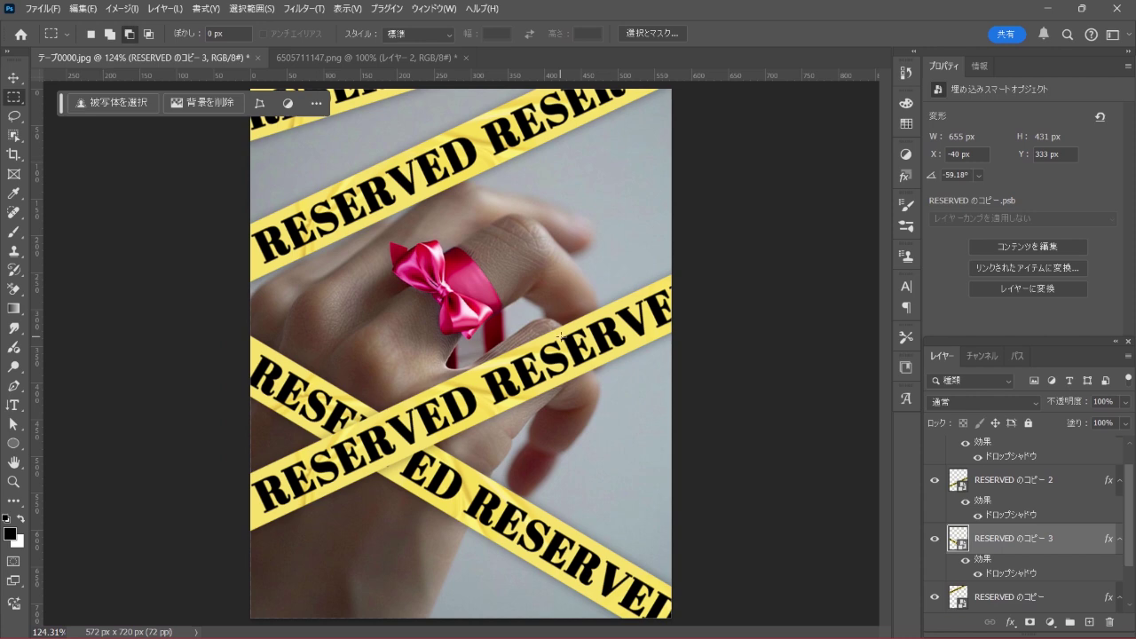
{"action": "scroll", "coordinate": [1131, 485], "scroll_direction": "down", "scroll_amount": 2}
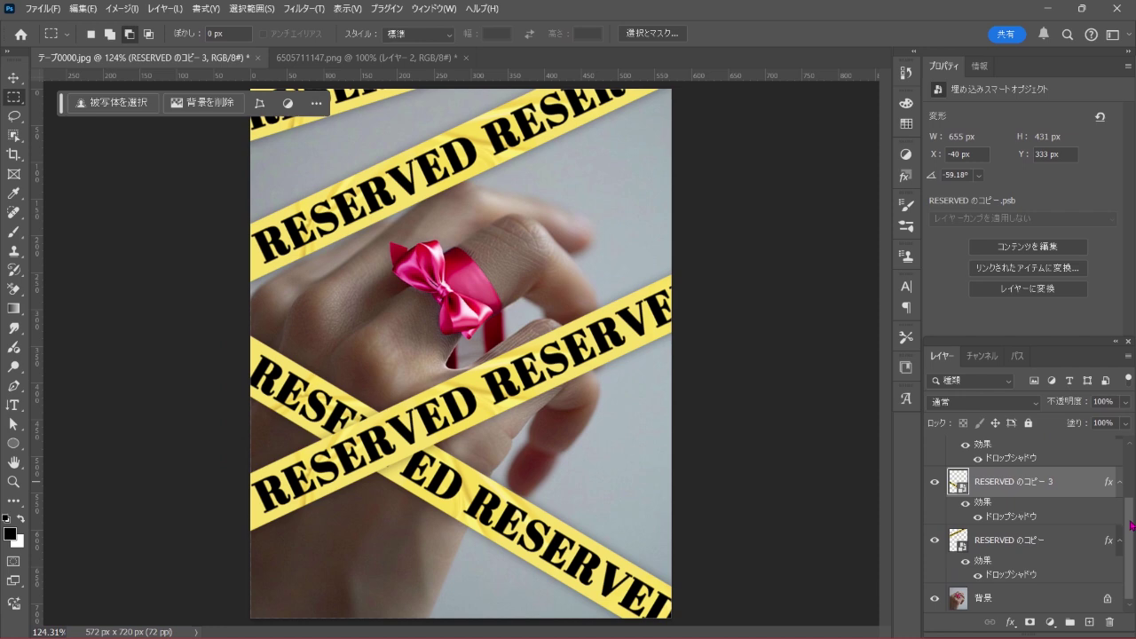
{"action": "left_click", "coordinate": [937, 601], "text": "alt"}
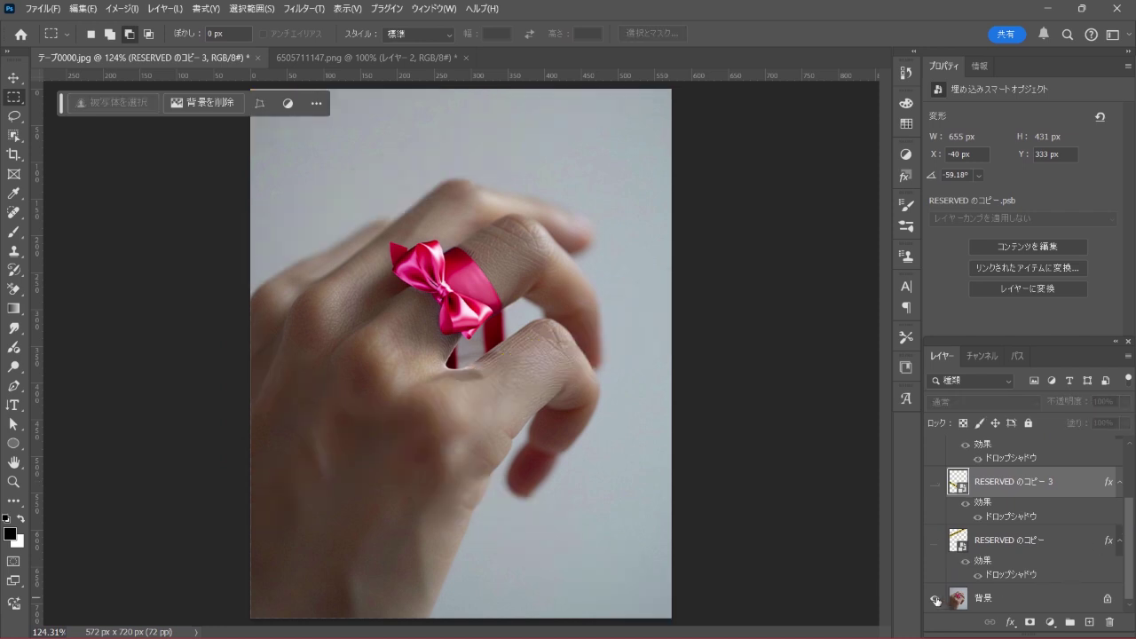
{"action": "left_click", "coordinate": [937, 601], "text": "alt"}
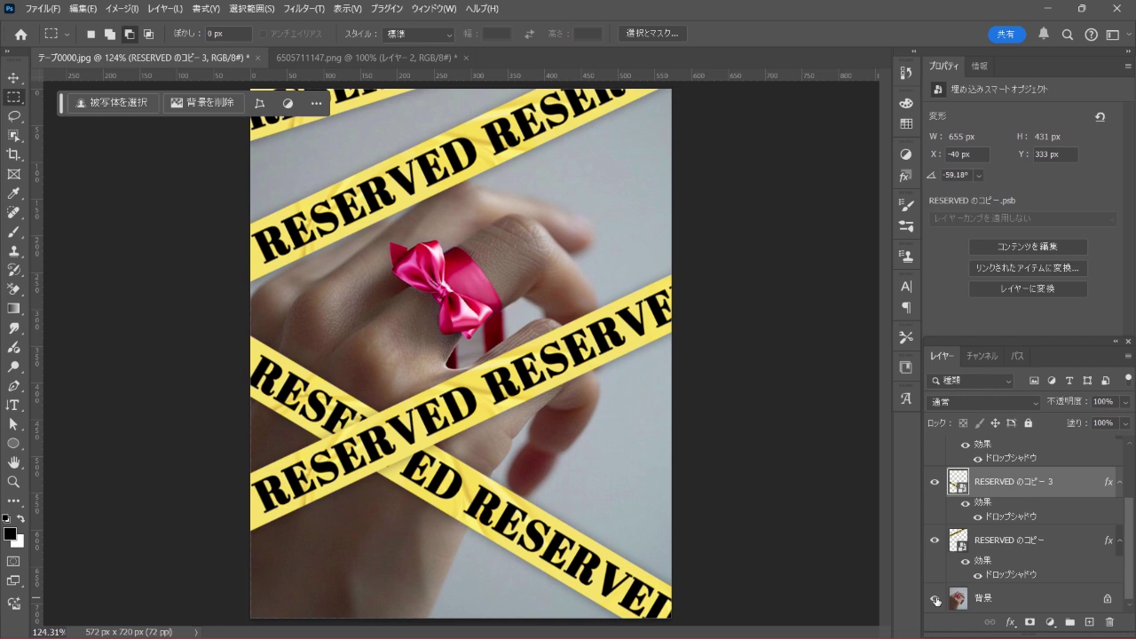
{"action": "left_click", "coordinate": [936, 601], "text": "alt"}
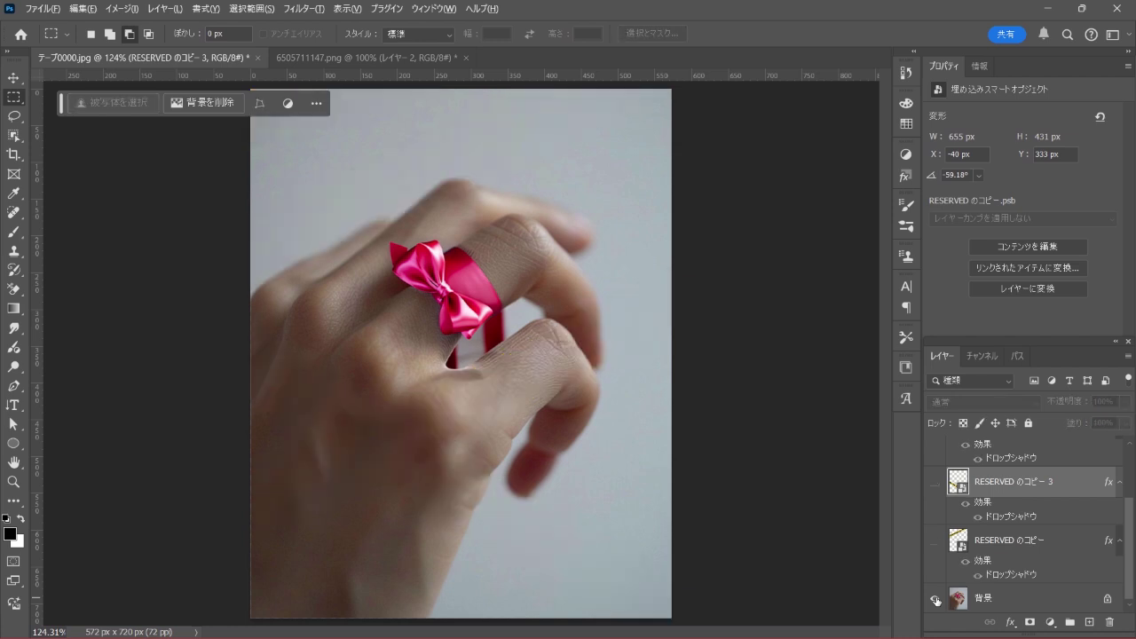
{"action": "left_click", "coordinate": [936, 601], "text": "alt"}
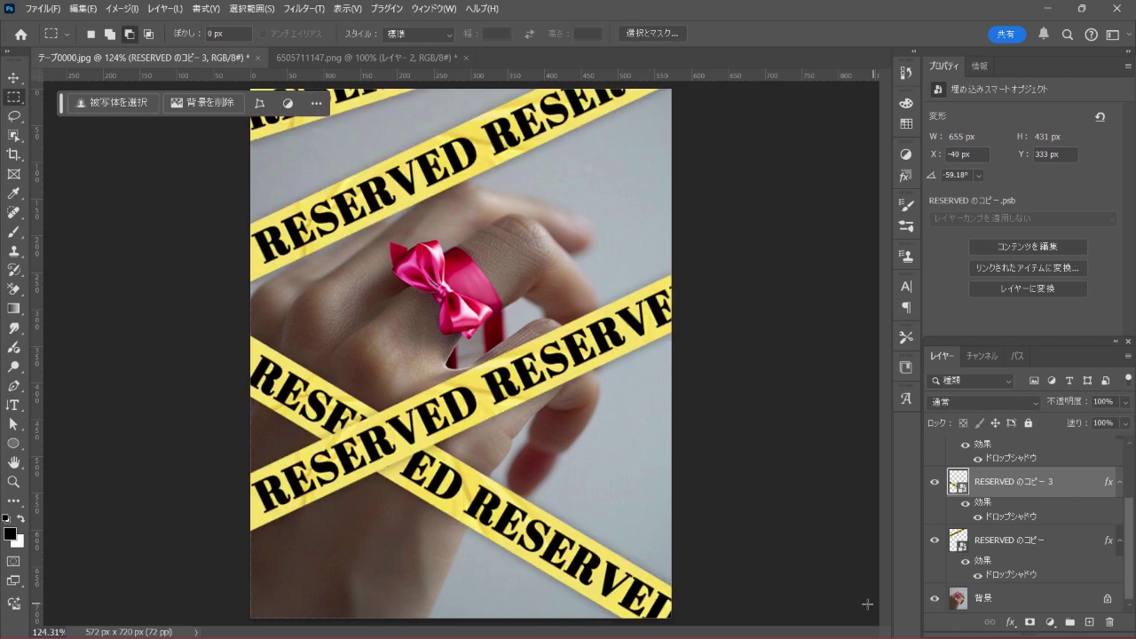